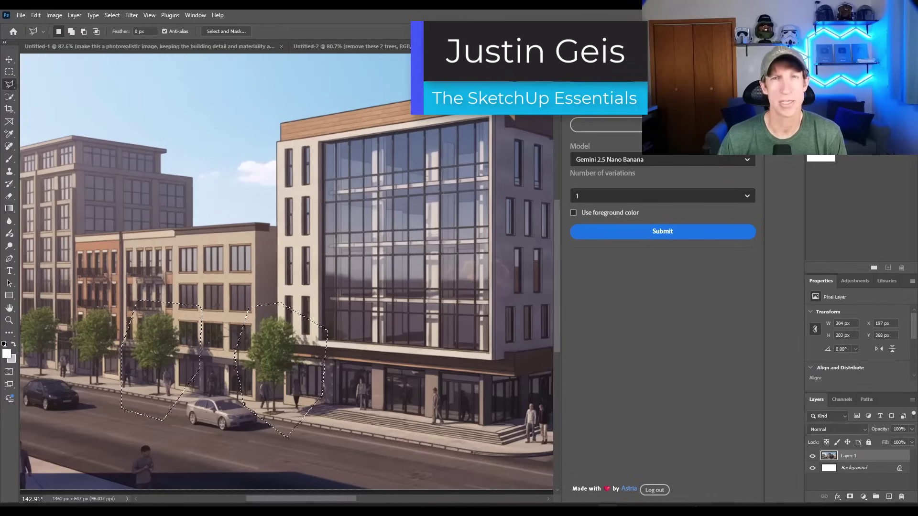
- Submit the remove-trees prompt, then lasso the car to recolour it red
{"action": "left_click", "coordinate": [662, 231]}
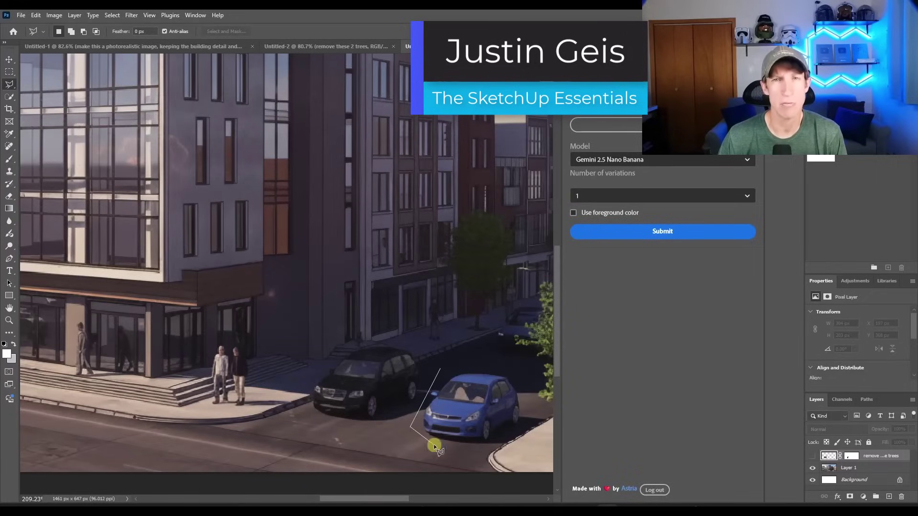
{"action": "left_click", "coordinate": [434, 444]}
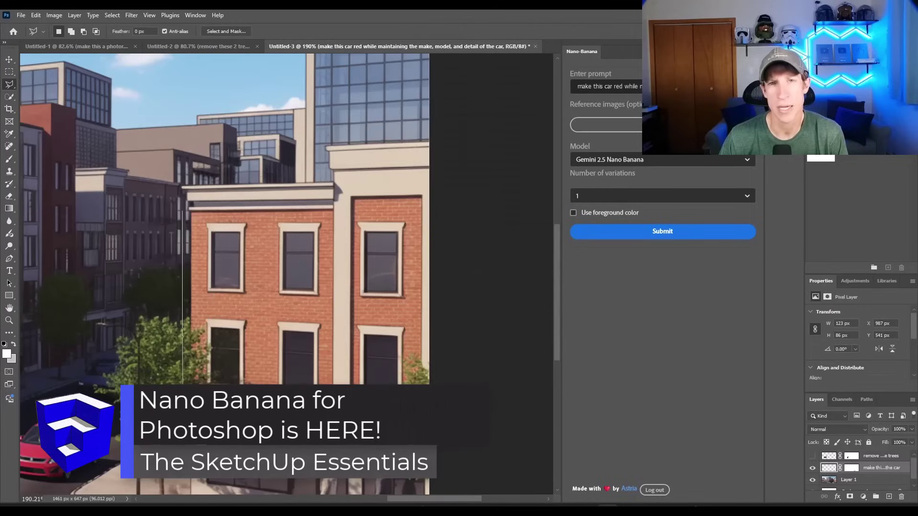
- Lasso the building facade along its roofline so it can be changed to glass
{"action": "left_click", "coordinate": [424, 382]}
{"action": "left_click", "coordinate": [425, 189]}
{"action": "left_click", "coordinate": [342, 187]}
{"action": "left_click", "coordinate": [336, 201]}
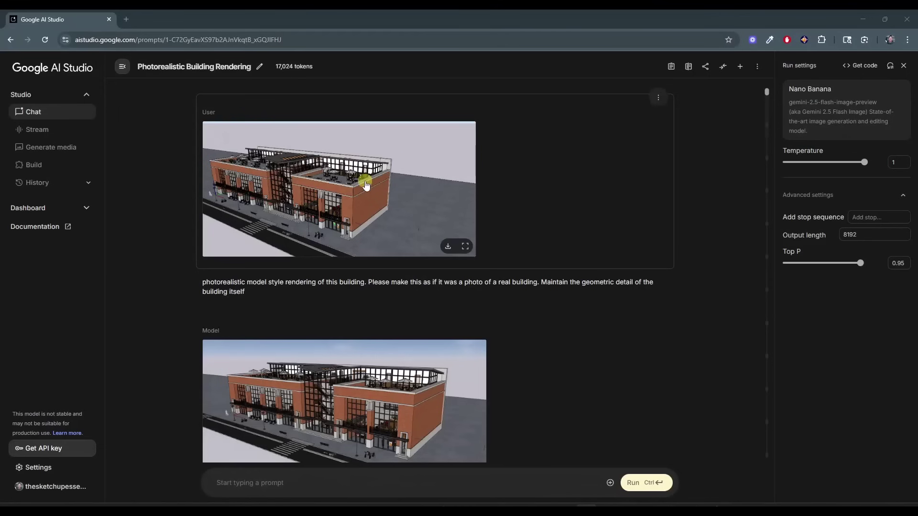
- View the original SketchUp sketch image full size, then return to the chat
{"action": "left_click", "coordinate": [366, 181]}
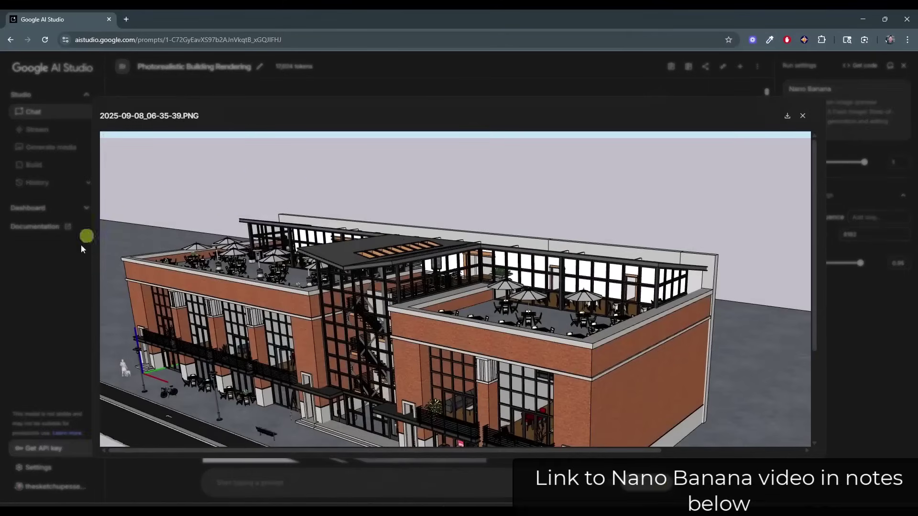
{"action": "scroll", "coordinate": [540, 306], "scroll_direction": "down", "scroll_amount": 3}
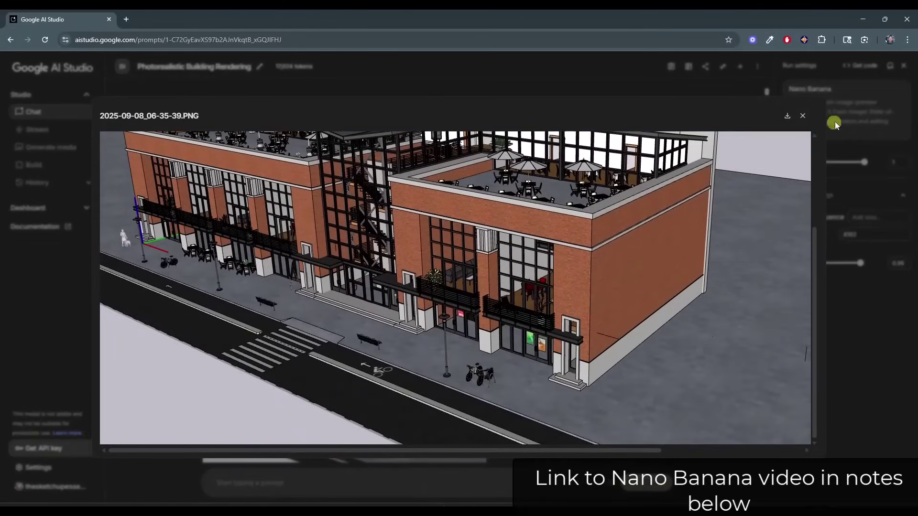
{"action": "left_click", "coordinate": [803, 119]}
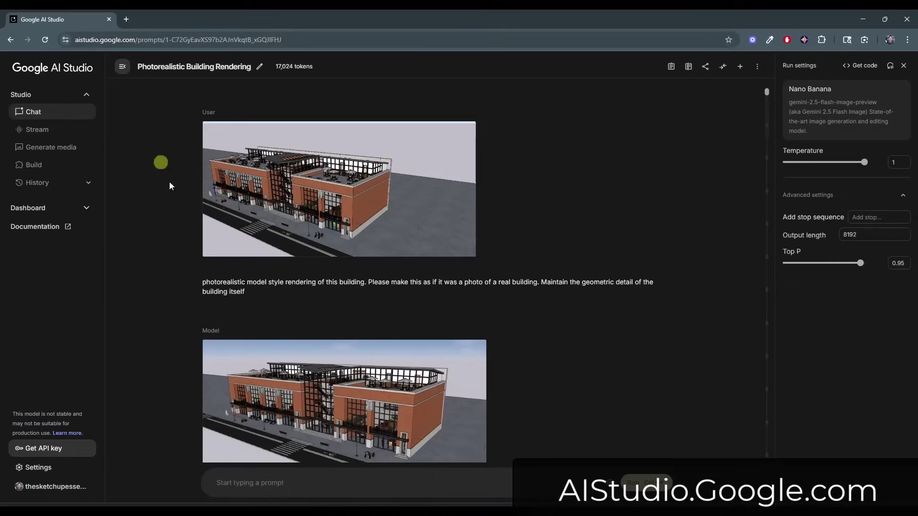
- Scroll to the night renders and view the 75% smaller trees result full size
{"action": "scroll", "coordinate": [698, 178], "scroll_direction": "down", "scroll_amount": 1}
{"action": "left_click_drag", "start_coordinate": [766, 92], "coordinate": [770, 416]}
{"action": "scroll", "coordinate": [629, 306], "scroll_direction": "down", "scroll_amount": 2}
{"action": "scroll", "coordinate": [621, 279], "scroll_direction": "up", "scroll_amount": 8}
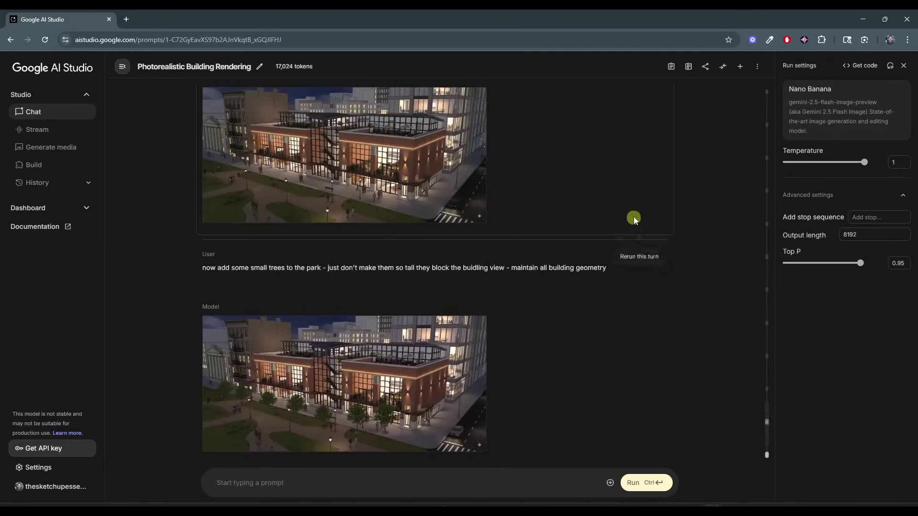
{"action": "scroll", "coordinate": [630, 212], "scroll_direction": "up", "scroll_amount": 5}
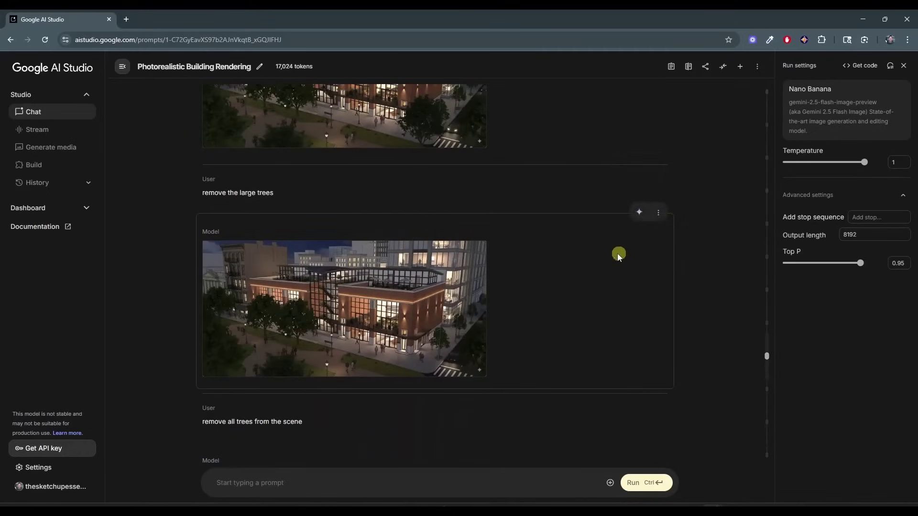
{"action": "scroll", "coordinate": [603, 287], "scroll_direction": "down", "scroll_amount": 2}
{"action": "scroll", "coordinate": [547, 270], "scroll_direction": "up", "scroll_amount": 6}
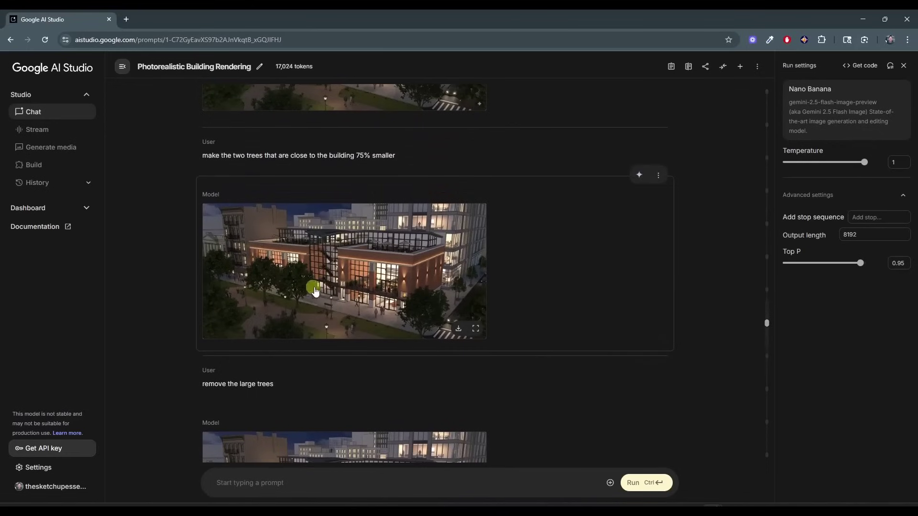
{"action": "left_click", "coordinate": [279, 295]}
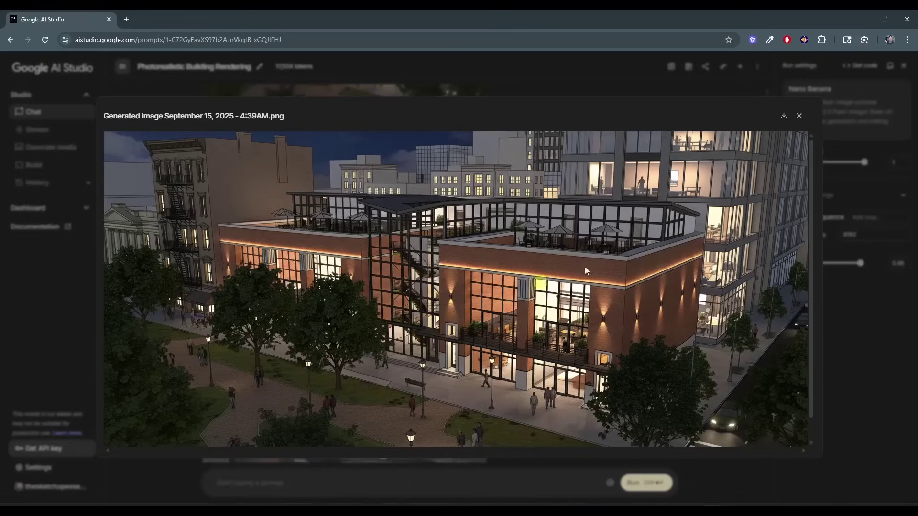
{"action": "left_click", "coordinate": [799, 117]}
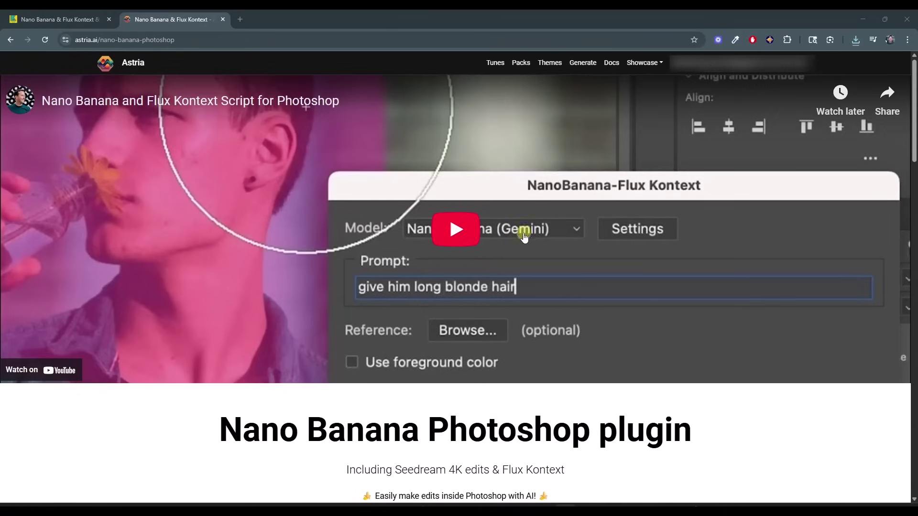
- Review Astria's Nano Banana Photoshop plugin page, then switch to the Gumroad product tab
{"action": "scroll", "coordinate": [521, 238], "scroll_direction": "down", "scroll_amount": 5}
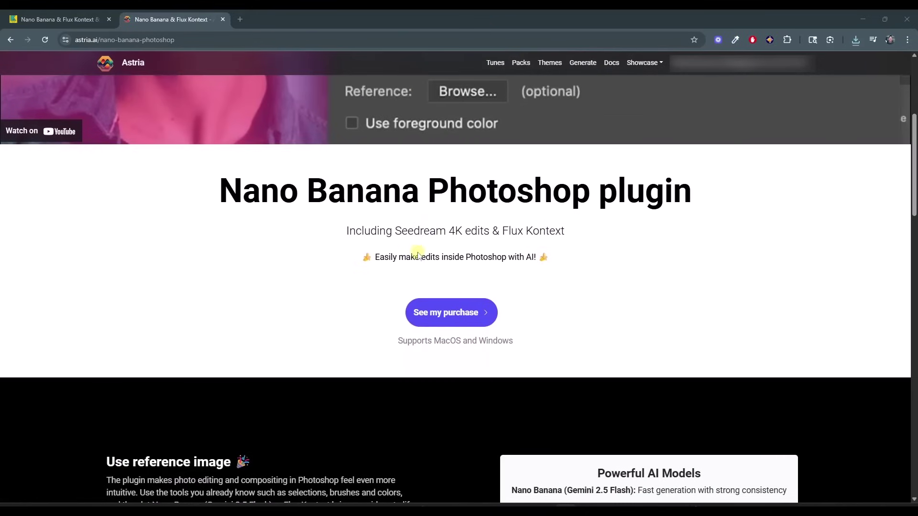
{"action": "scroll", "coordinate": [417, 254], "scroll_direction": "up", "scroll_amount": 5}
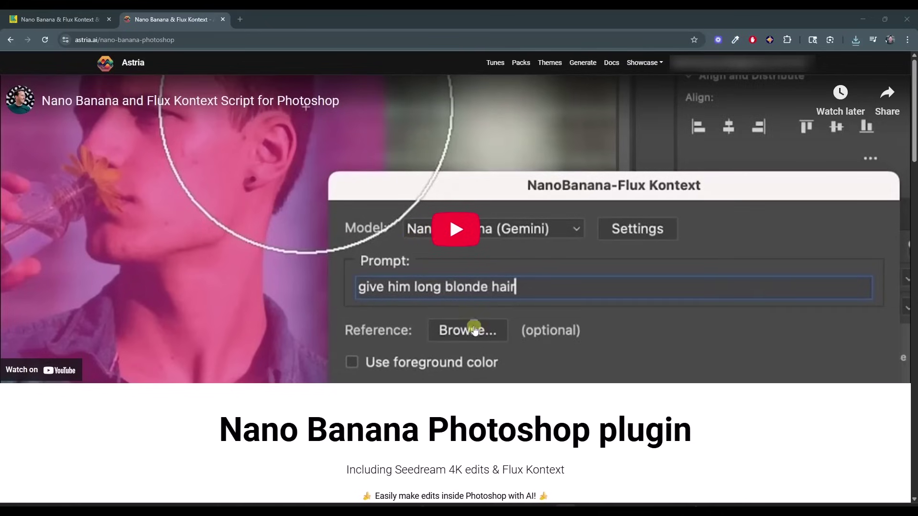
{"action": "scroll", "coordinate": [447, 317], "scroll_direction": "down", "scroll_amount": 1}
{"action": "scroll", "coordinate": [447, 317], "scroll_direction": "down", "scroll_amount": 1}
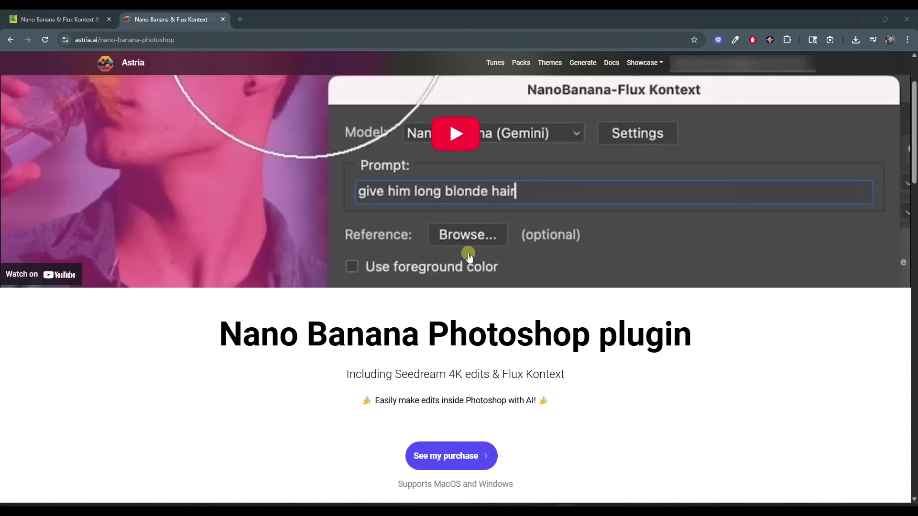
{"action": "left_click", "coordinate": [43, 19]}
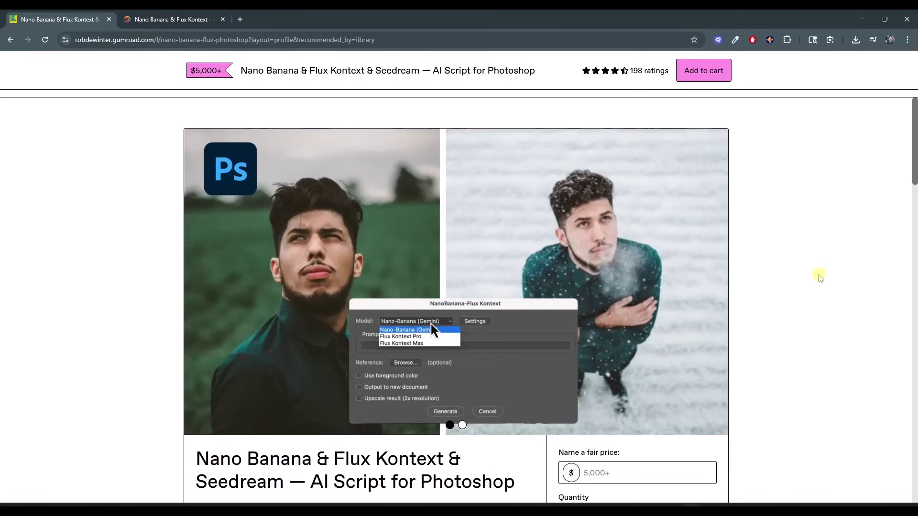
- Scroll the Gumroad listing down to the 'new home' notice and its astria.ai link
{"action": "scroll", "coordinate": [812, 275], "scroll_direction": "down", "scroll_amount": 5}
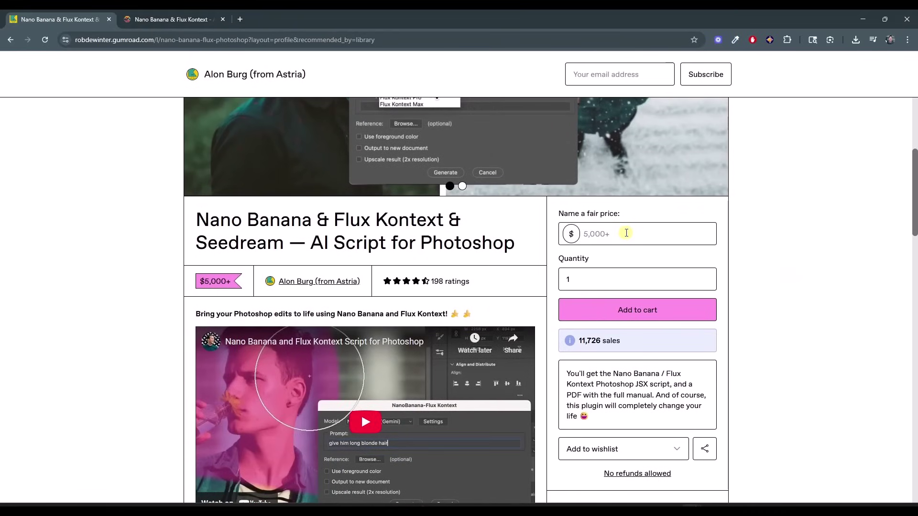
{"action": "scroll", "coordinate": [521, 269], "scroll_direction": "down", "scroll_amount": 1}
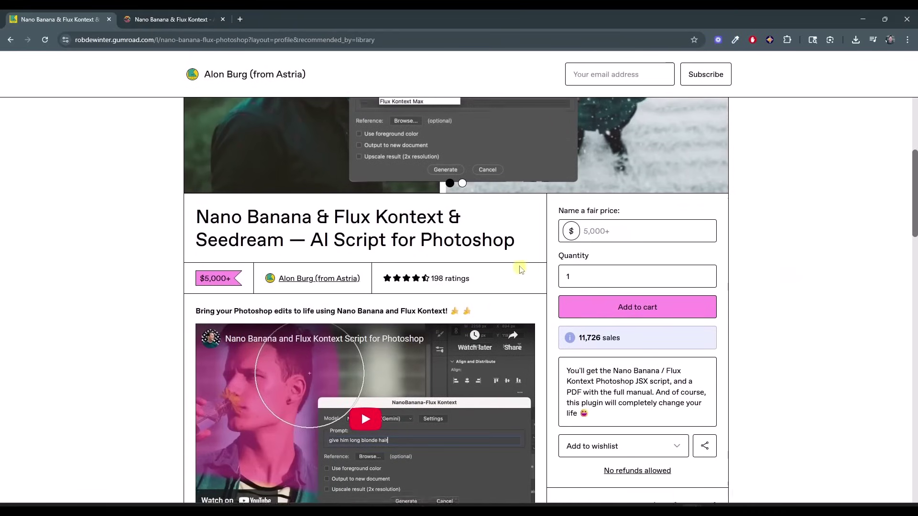
{"action": "scroll", "coordinate": [520, 269], "scroll_direction": "down", "scroll_amount": 5}
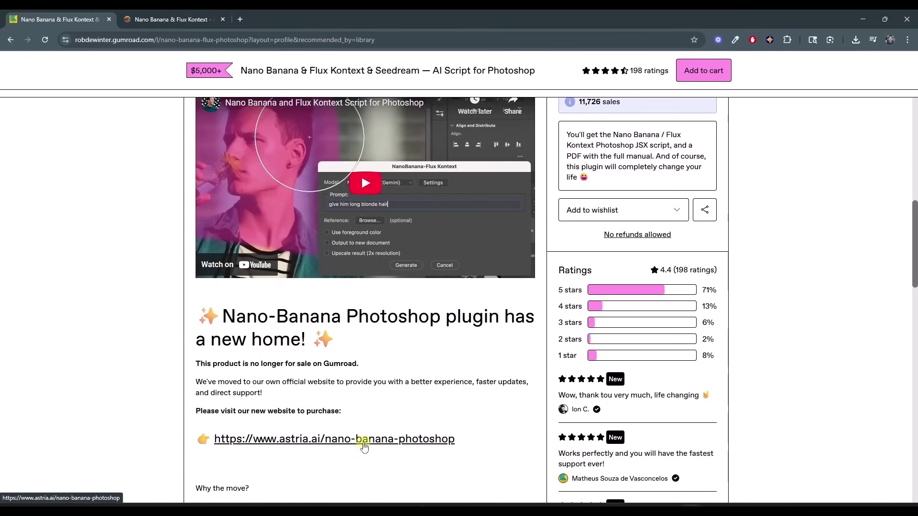
{"action": "scroll", "coordinate": [647, 178], "scroll_direction": "up", "scroll_amount": 3}
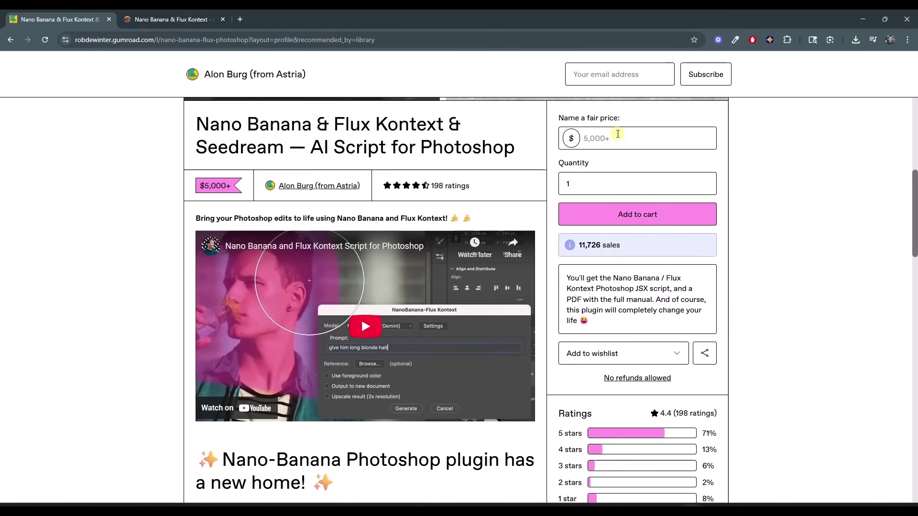
{"action": "scroll", "coordinate": [329, 399], "scroll_direction": "down", "scroll_amount": 4}
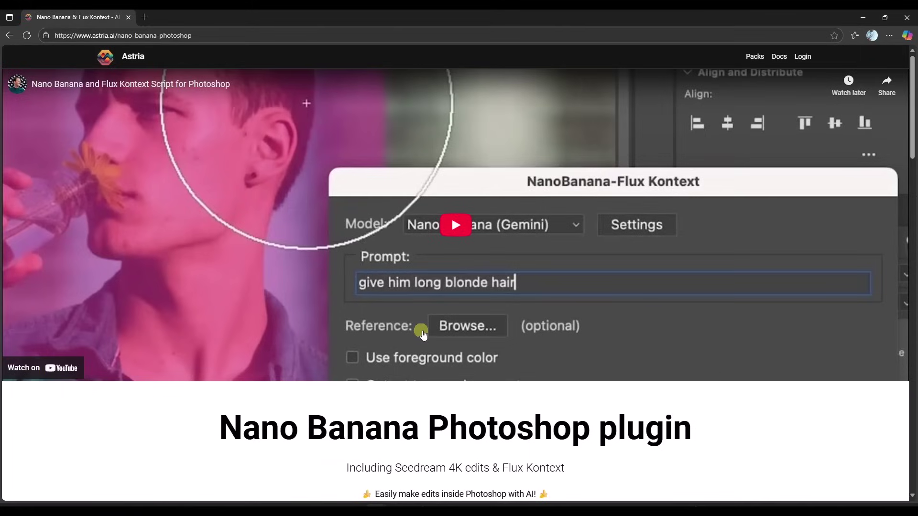
{"action": "scroll", "coordinate": [420, 330], "scroll_direction": "down", "scroll_amount": 4}
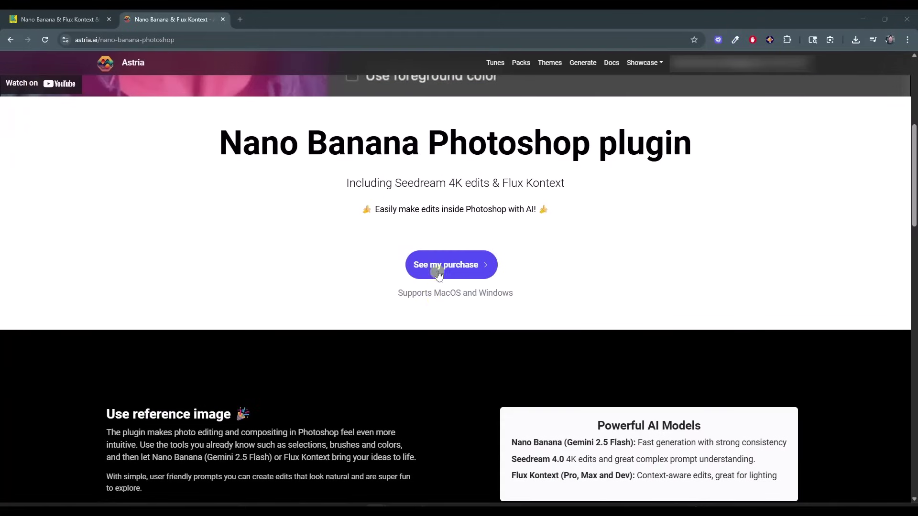
- Download the purchased plugin file ee0f4287_PS.ccx from Astria's purchase page
{"action": "left_click", "coordinate": [438, 275]}
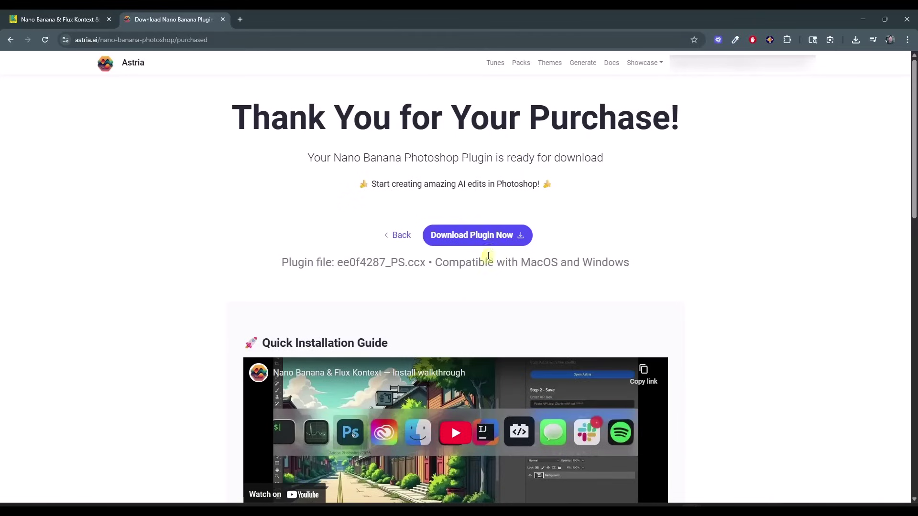
{"action": "left_click", "coordinate": [478, 243]}
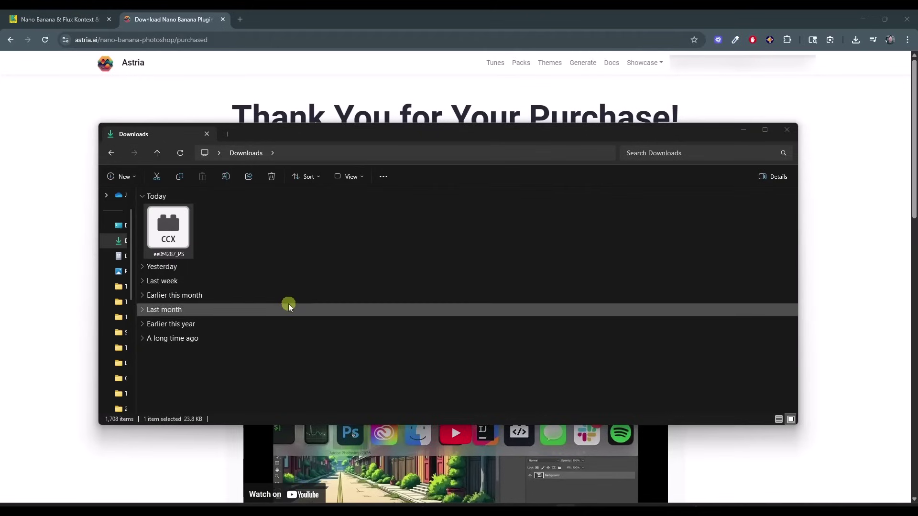
- Install the Nano Banana Gemini 2.5 plugin via Creative Cloud, then close Creative Cloud and Downloads
{"action": "double_click", "coordinate": [183, 241]}
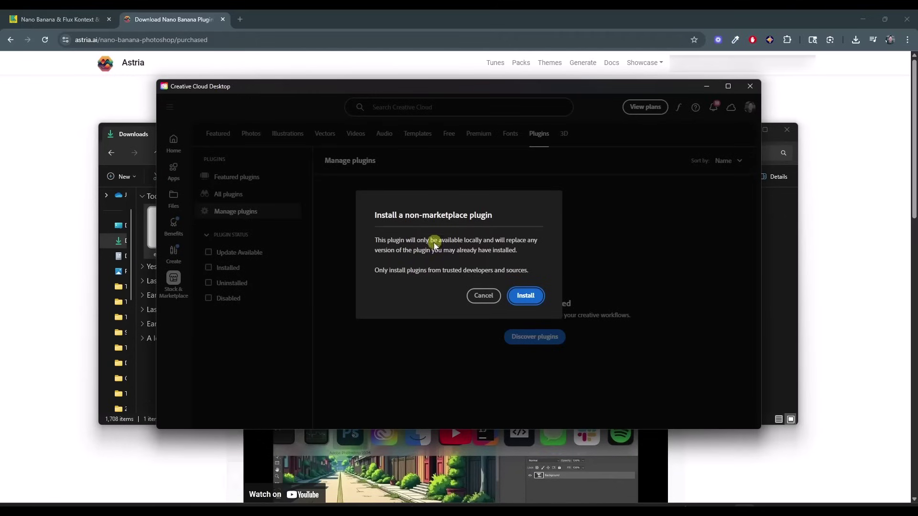
{"action": "left_click", "coordinate": [517, 298]}
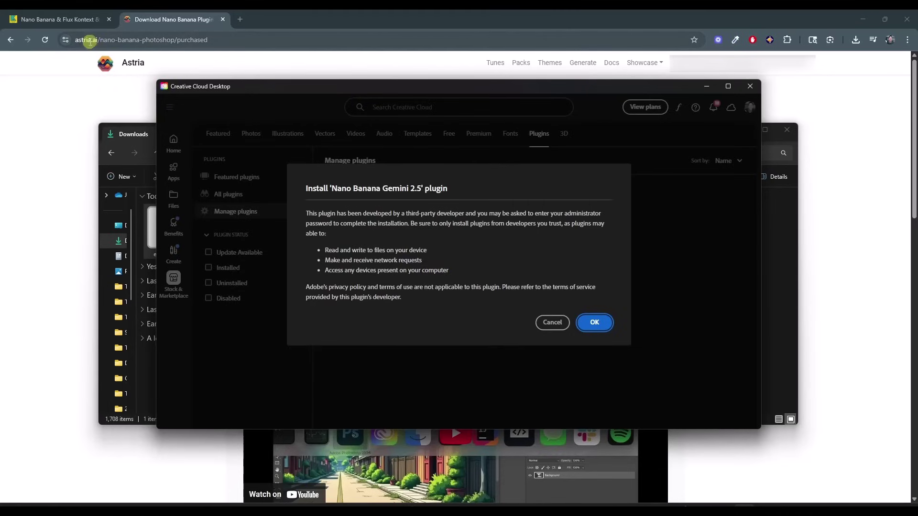
{"action": "left_click", "coordinate": [596, 325]}
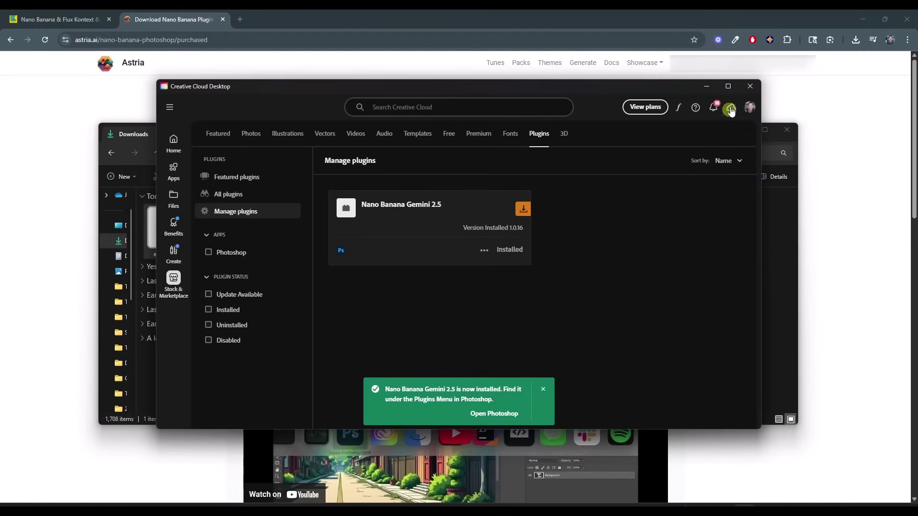
{"action": "left_click", "coordinate": [750, 87]}
{"action": "left_click", "coordinate": [787, 128]}
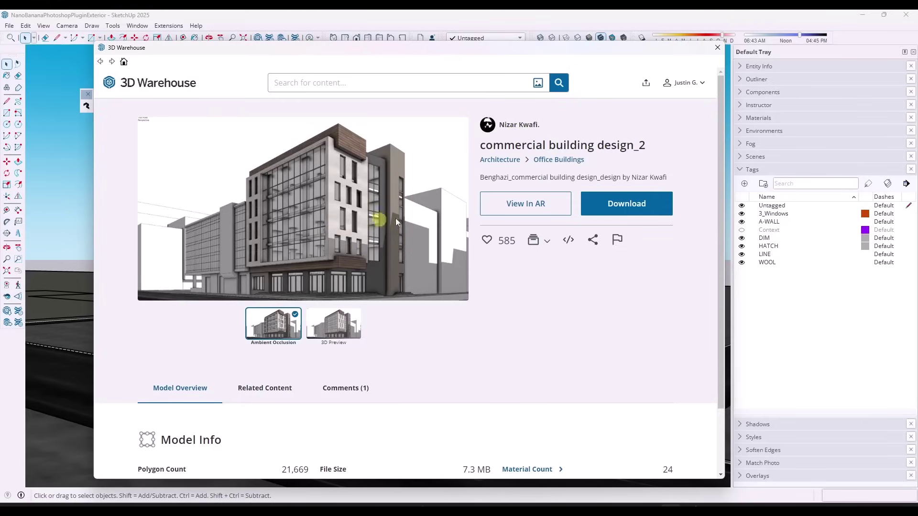
- Close 3D Warehouse to reveal the commercial building model, then start and cancel a screen capture
{"action": "left_click", "coordinate": [717, 47]}
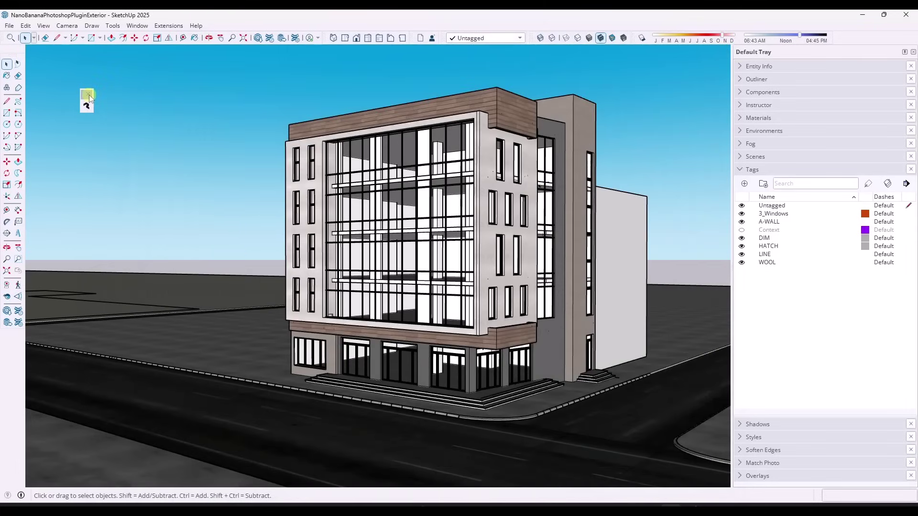
{"action": "left_click", "coordinate": [88, 94]}
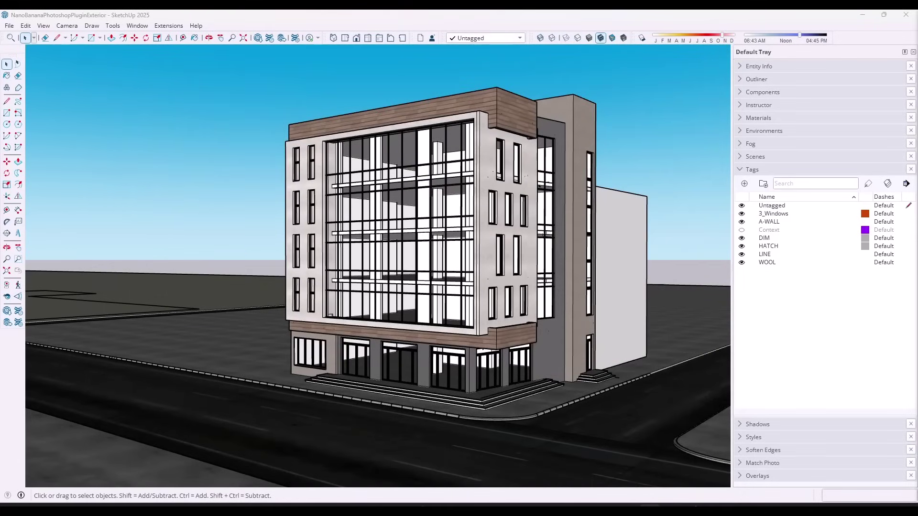
{"action": "key", "text": "Print"}
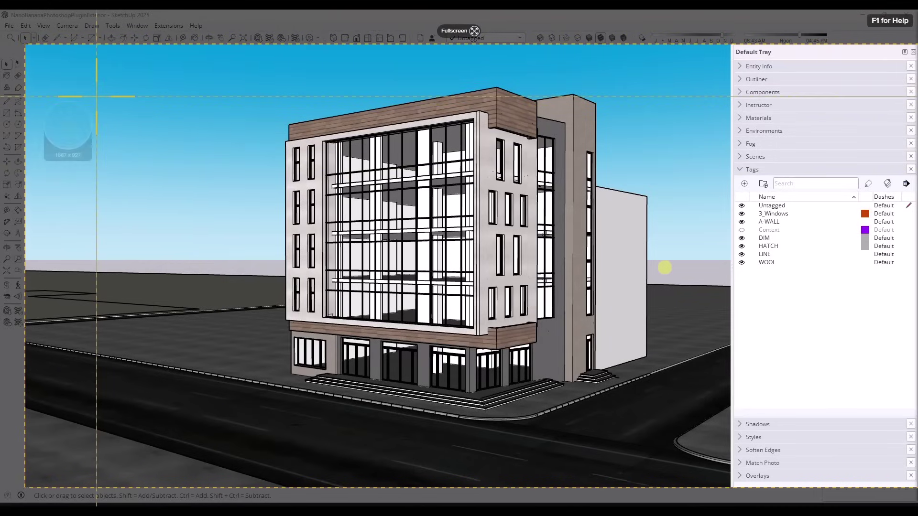
{"action": "left_click", "coordinate": [97, 96]}
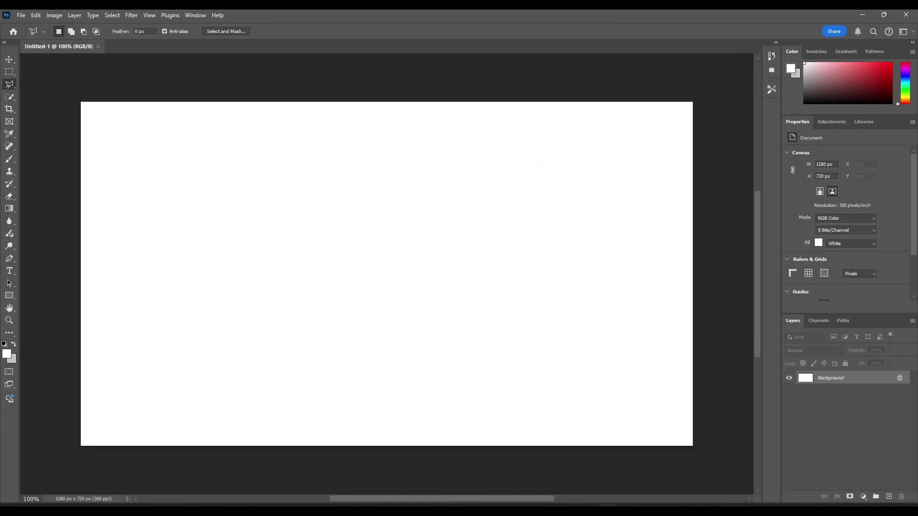
- Place the SketchUp screenshot onto the blank 1280×720 canvas
{"action": "left_click", "coordinate": [604, 222]}
{"action": "left_click_drag", "start_coordinate": [380, 308], "coordinate": [401, 292]}
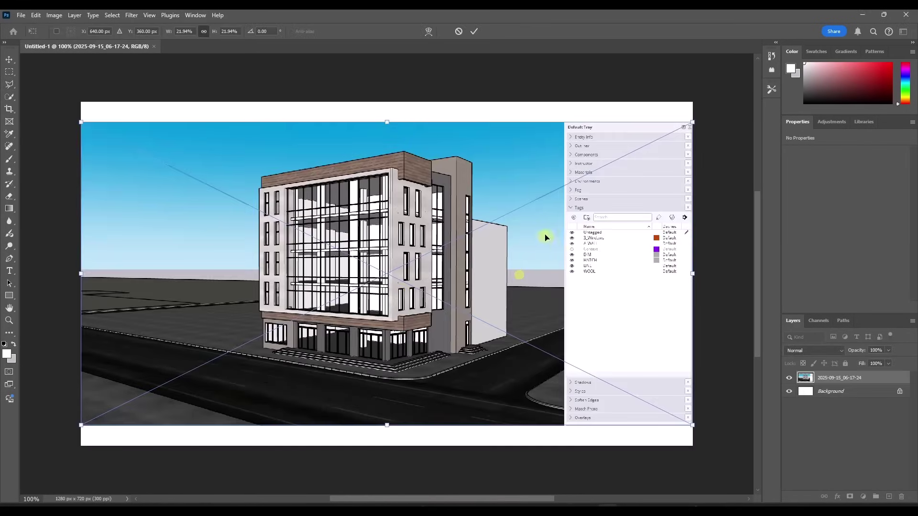
{"action": "key", "text": "Return"}
{"action": "key", "text": "l"}
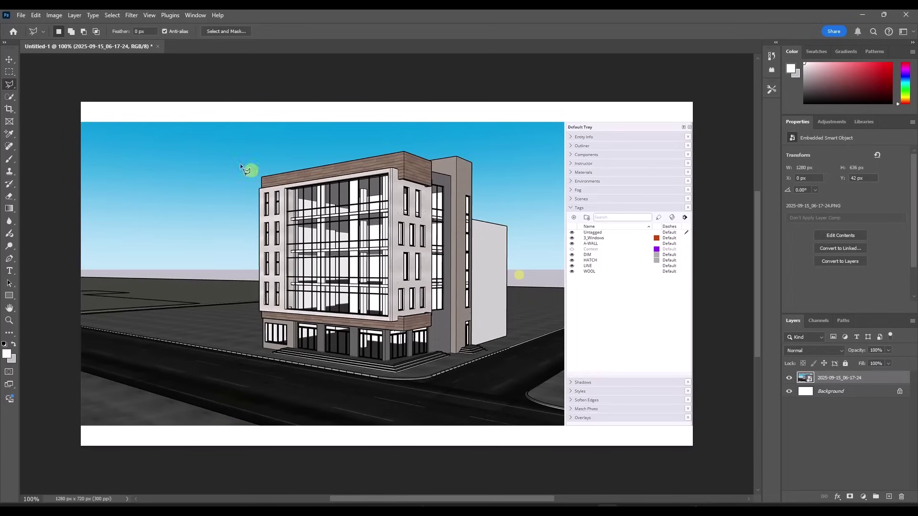
- Mask the screenshot to the building view, hiding the side tray
{"action": "left_click", "coordinate": [8, 73]}
{"action": "left_click_drag", "start_coordinate": [81, 123], "coordinate": [561, 423]}
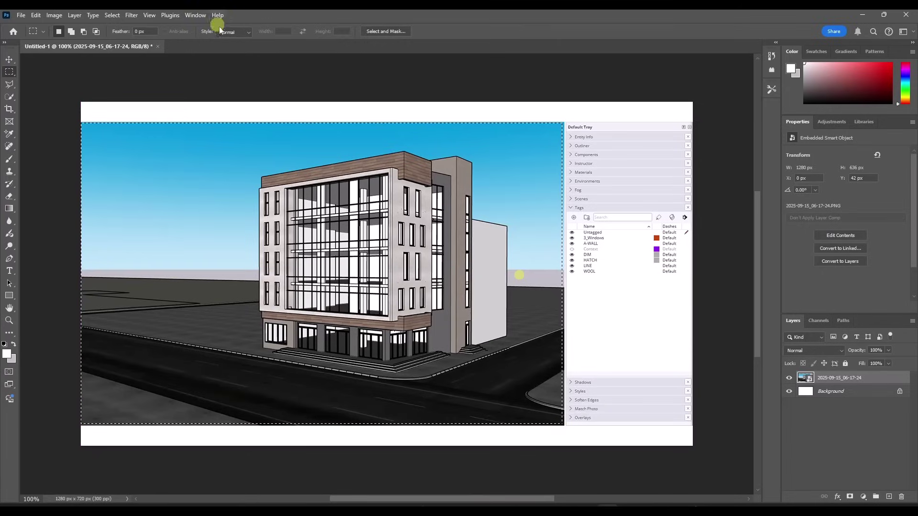
{"action": "left_click", "coordinate": [379, 31]}
{"action": "key", "text": "Return"}
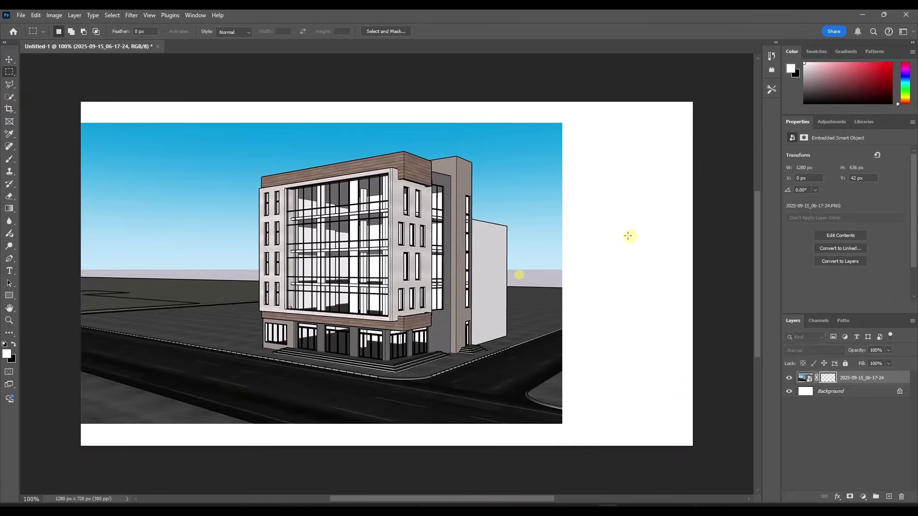
- Free Transform the masked screenshot to enlarge it and fill the canvas
{"action": "key", "text": "ctrl+t"}
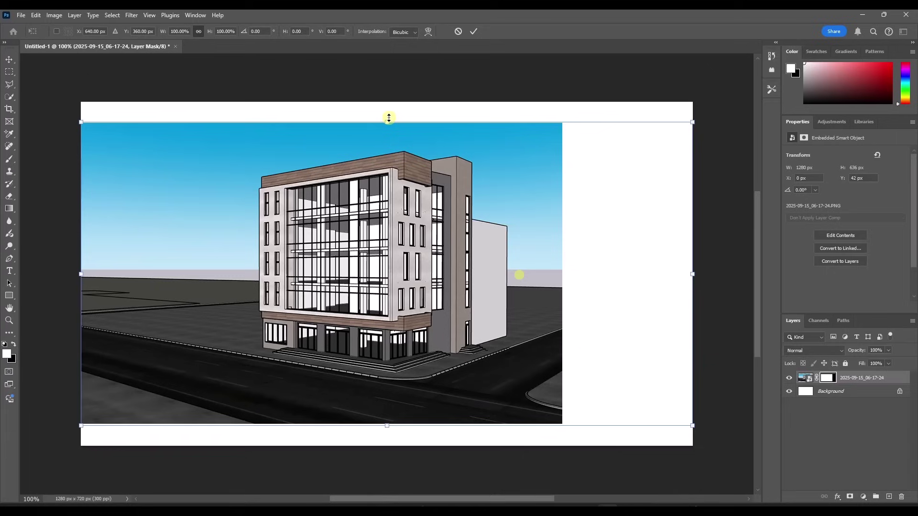
{"action": "left_click_drag", "start_coordinate": [387, 121], "coordinate": [387, 99]}
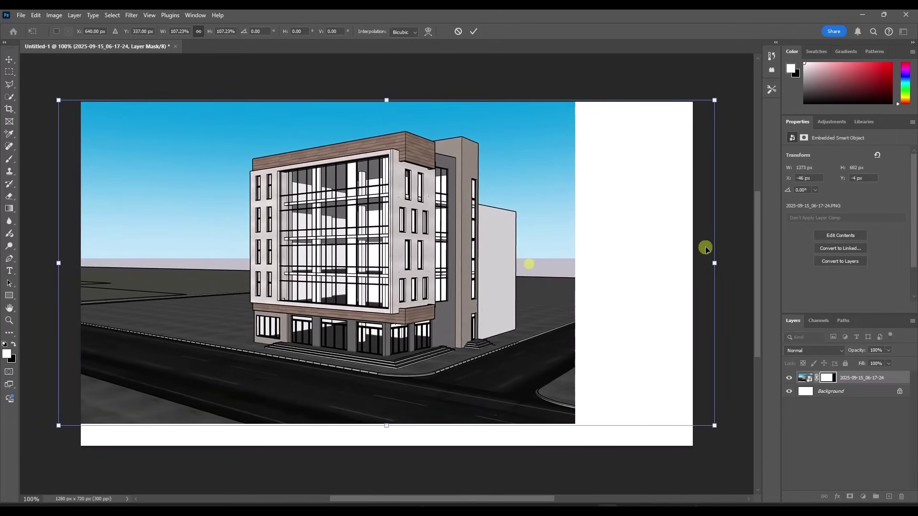
{"action": "mouse_move", "coordinate": [713, 262]}
{"action": "left_mouse_down"}
{"action": "mouse_move", "coordinate": [778, 262]}
{"action": "mouse_move", "coordinate": [666, 269]}
{"action": "mouse_move", "coordinate": [704, 268]}
{"action": "left_mouse_up"}
{"action": "scroll", "coordinate": [666, 289], "scroll_direction": "down", "scroll_amount": 2}
{"action": "key", "text": "ctrl+0"}
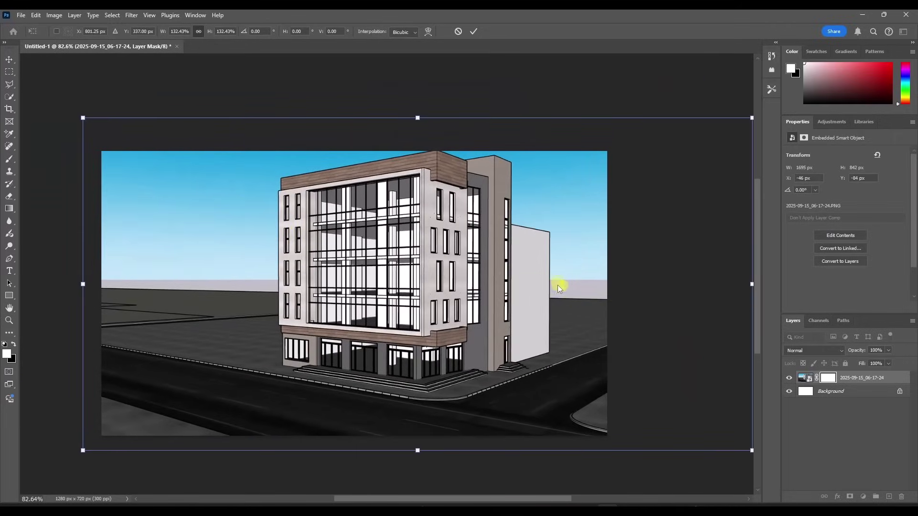
{"action": "key", "text": "Return"}
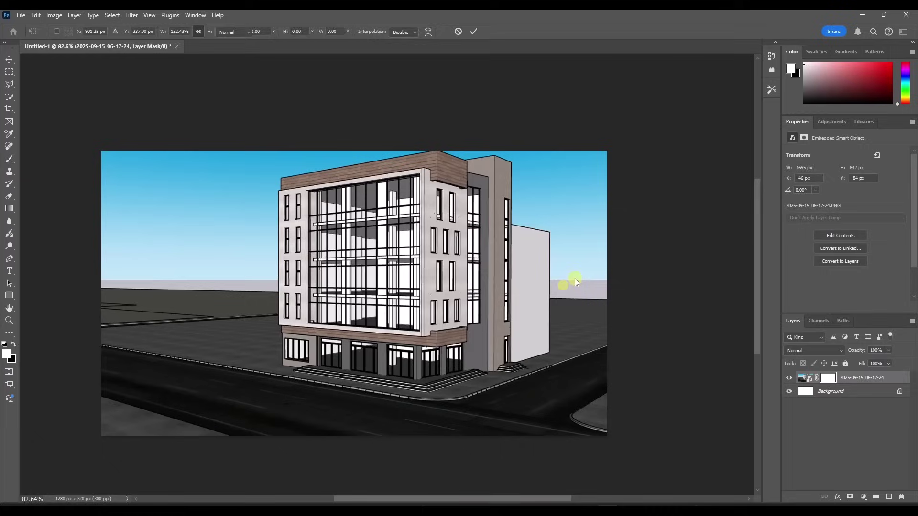
{"action": "key", "text": "m"}
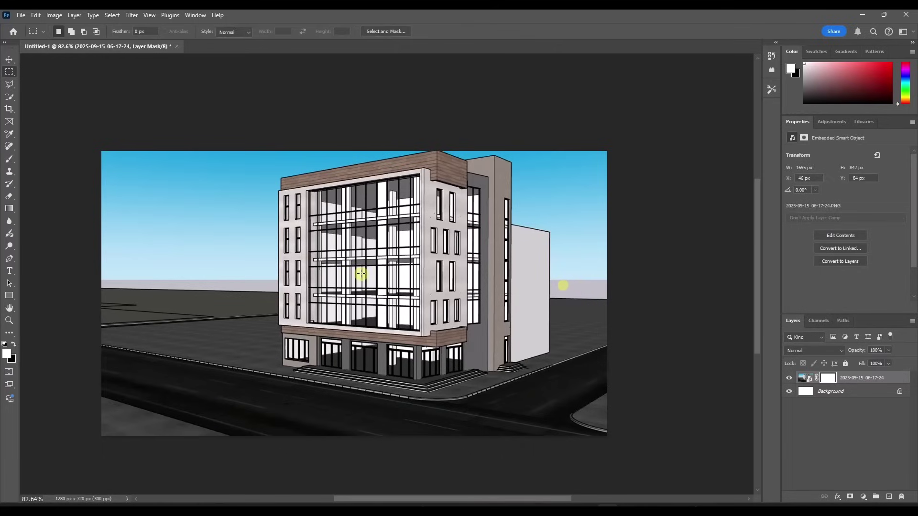
{"action": "left_click", "coordinate": [169, 16]}
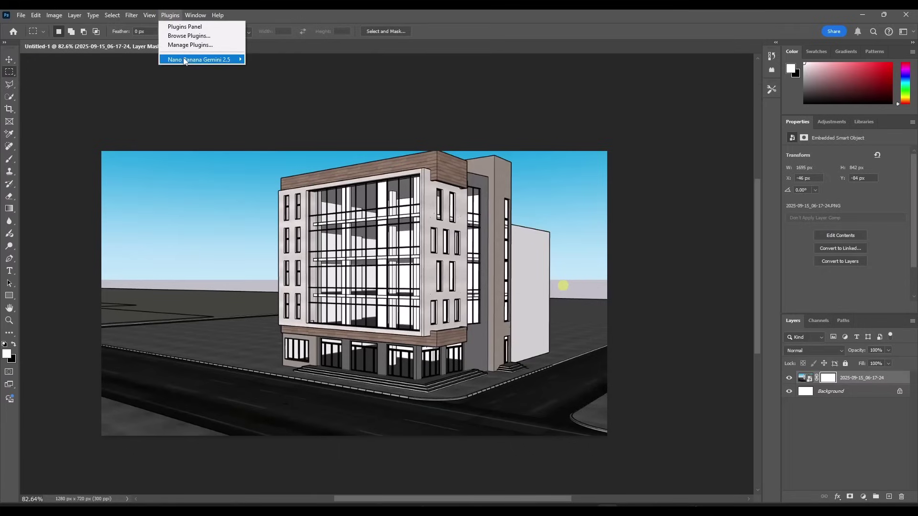
- Launch the Nano Banana Gemini 2.5 plugin panel, enlarge it, and choose Open Astria
{"action": "mouse_move", "coordinate": [184, 60]}
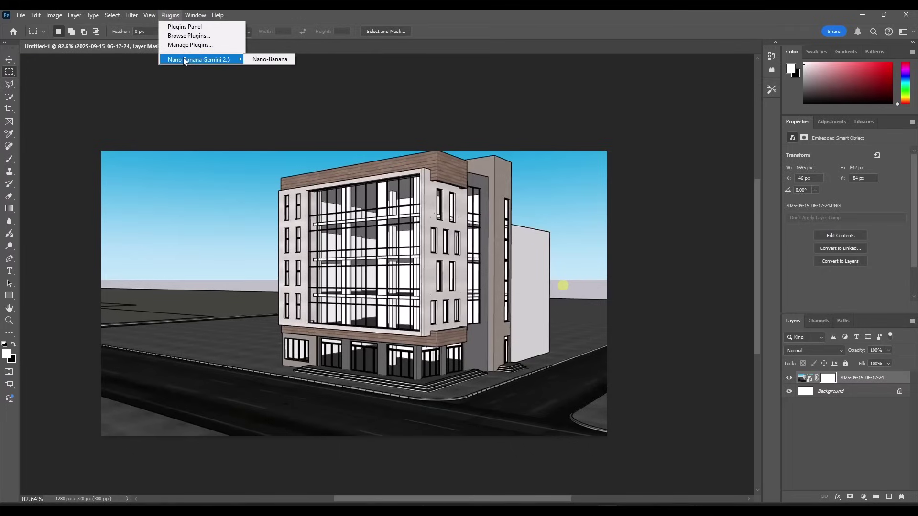
{"action": "left_click", "coordinate": [185, 27]}
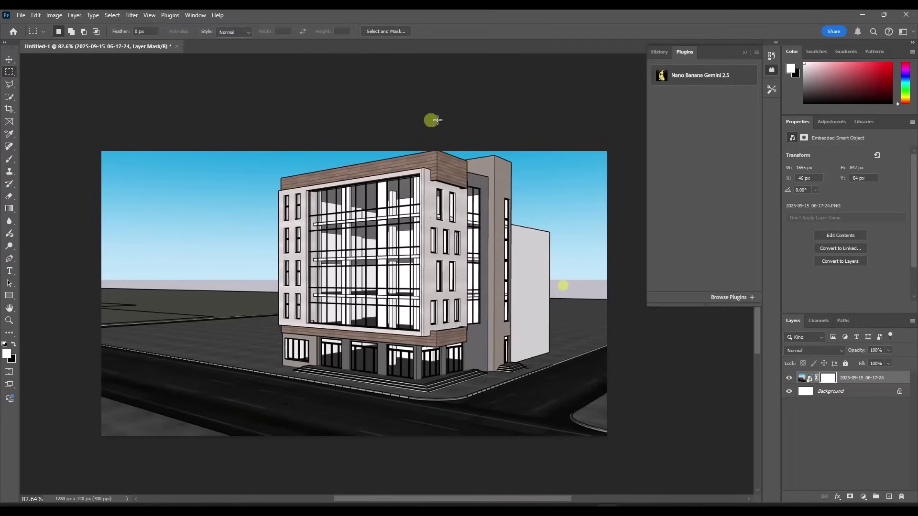
{"action": "left_click", "coordinate": [700, 74]}
{"action": "left_click_drag", "start_coordinate": [704, 261], "coordinate": [709, 397]}
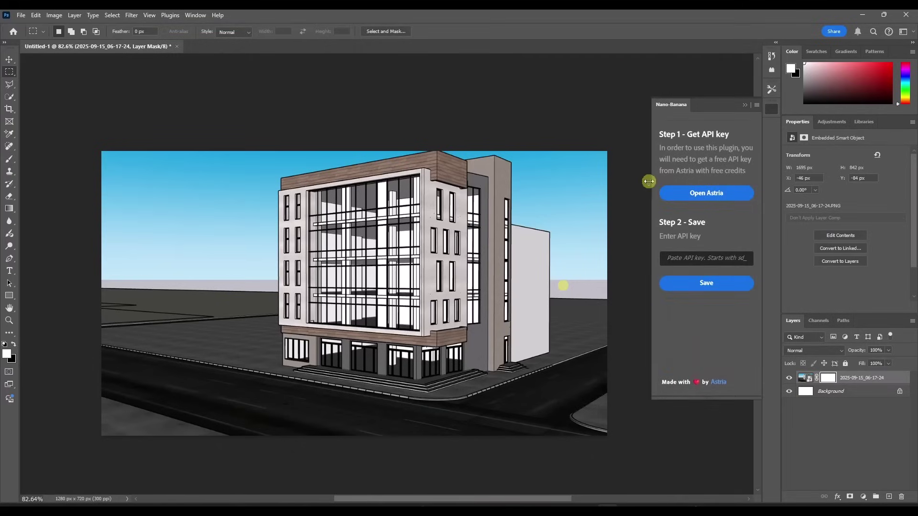
{"action": "left_click_drag", "start_coordinate": [649, 180], "coordinate": [559, 183]}
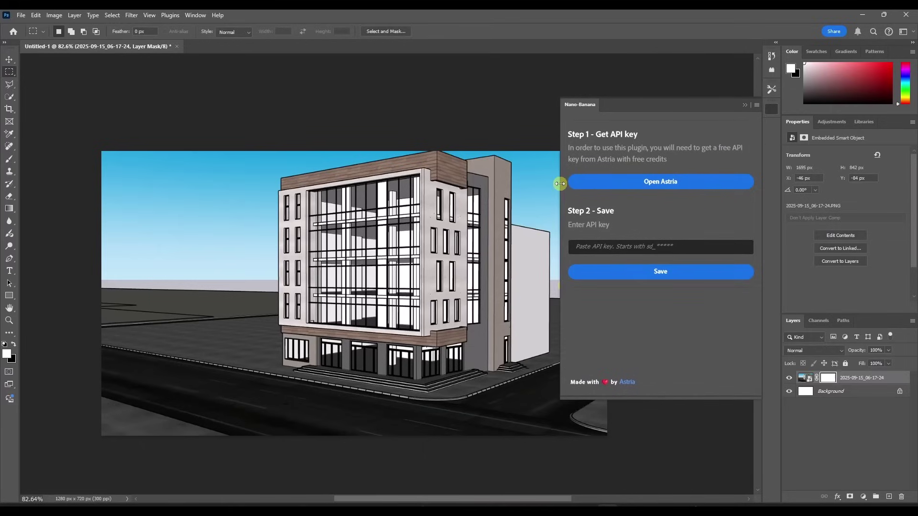
{"action": "left_click", "coordinate": [667, 183]}
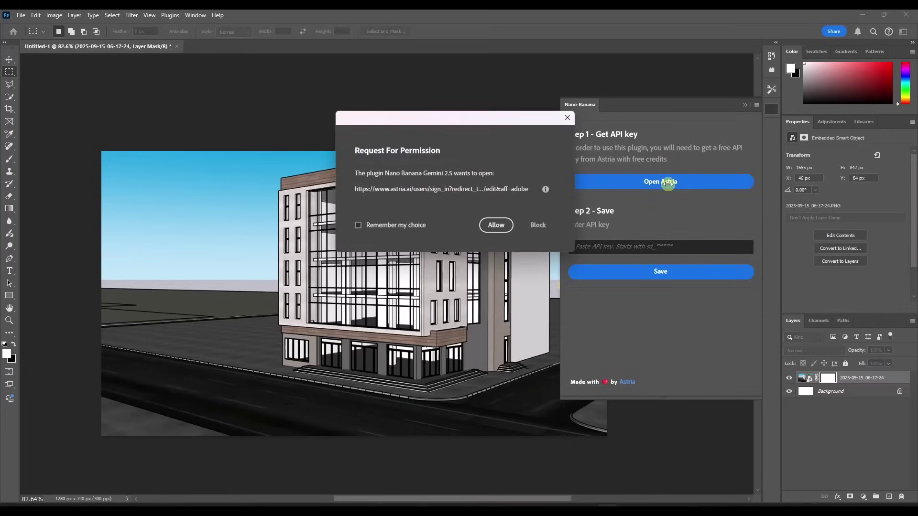
- Allow the plugin to open Astria and sign in with a Google account
{"action": "left_click", "coordinate": [494, 225]}
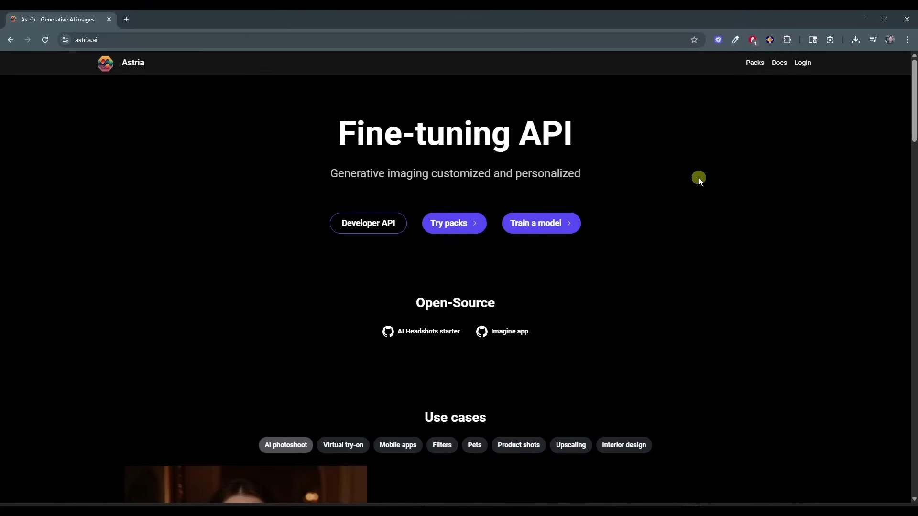
{"action": "left_click", "coordinate": [803, 66]}
{"action": "left_click", "coordinate": [456, 112]}
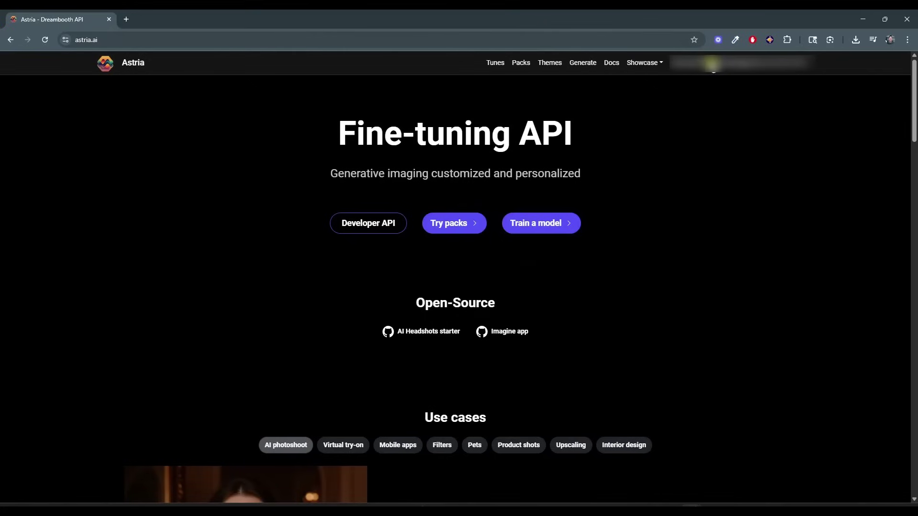
- Copy the API key from the account's API settings page
{"action": "left_click", "coordinate": [713, 63]}
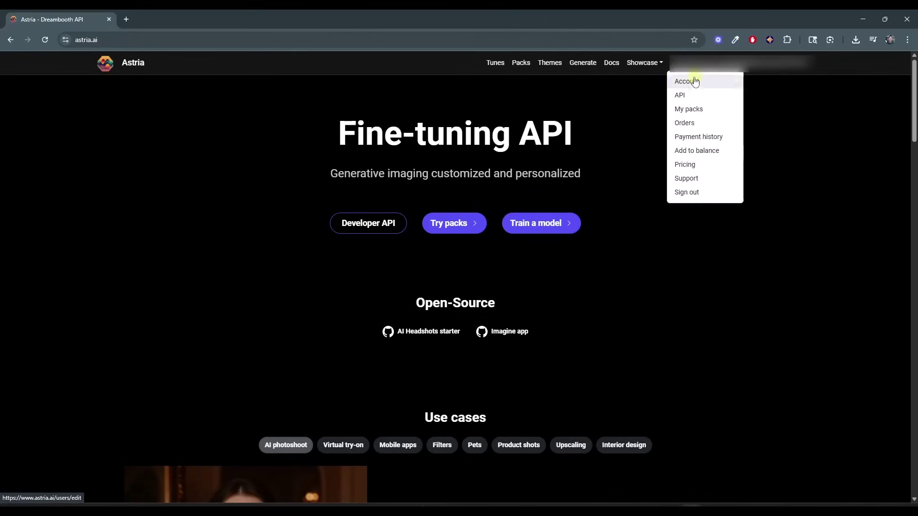
{"action": "left_click", "coordinate": [678, 94]}
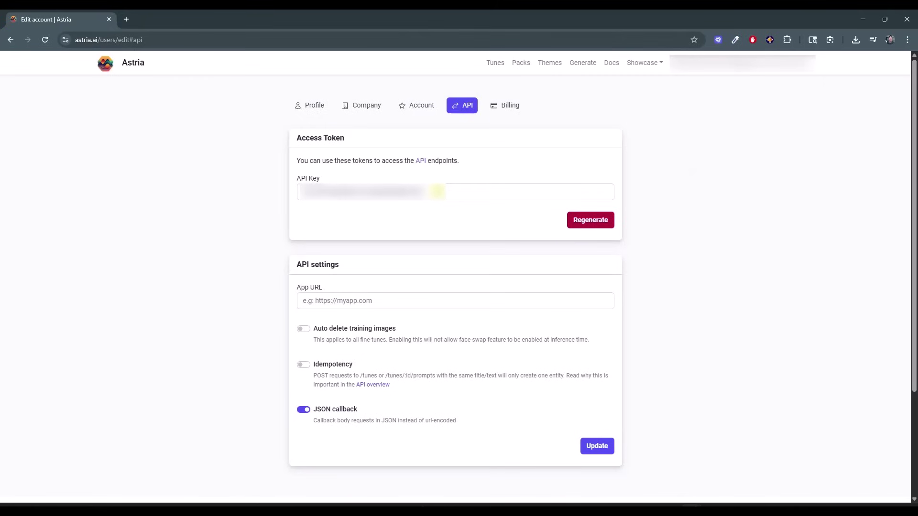
{"action": "left_click_drag", "start_coordinate": [437, 191], "coordinate": [330, 191]}
{"action": "right_click", "coordinate": [330, 191]}
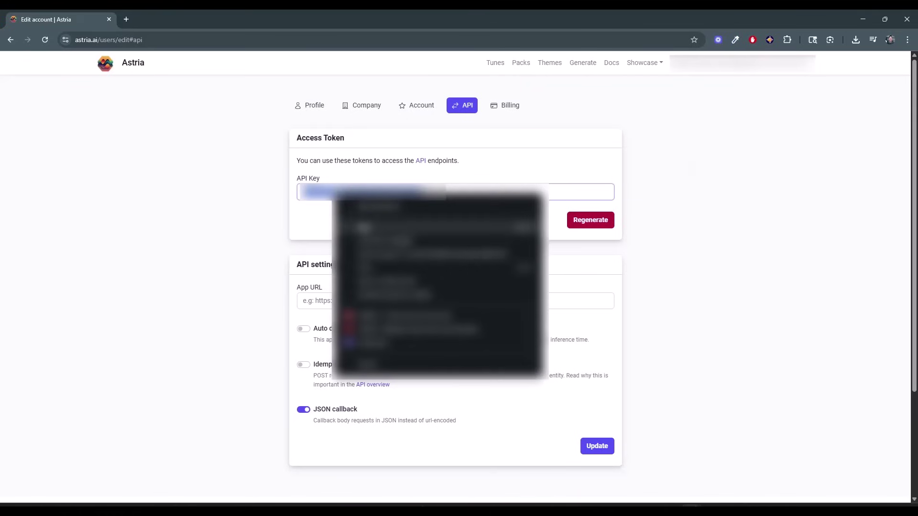
{"action": "left_click", "coordinate": [363, 227]}
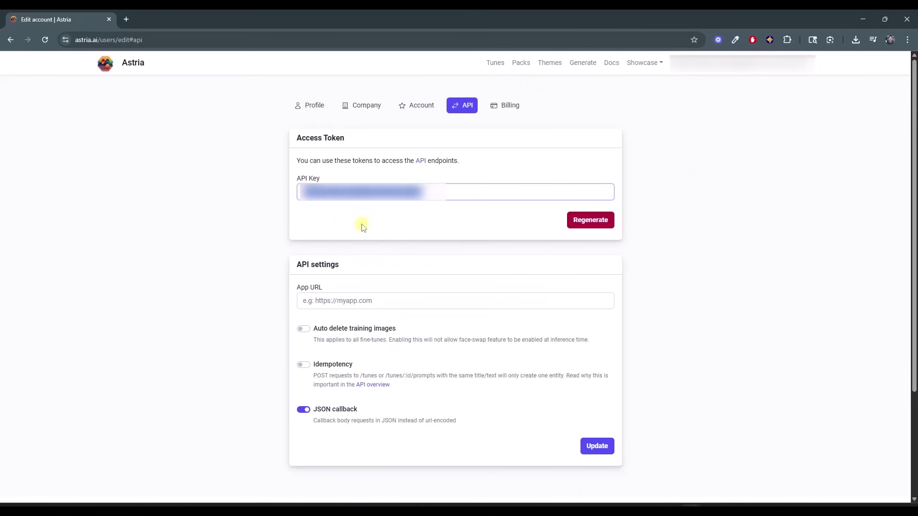
- Paste the API key into the Nano-Banana plugin, save it, and float the panel out
{"action": "left_click", "coordinate": [863, 20]}
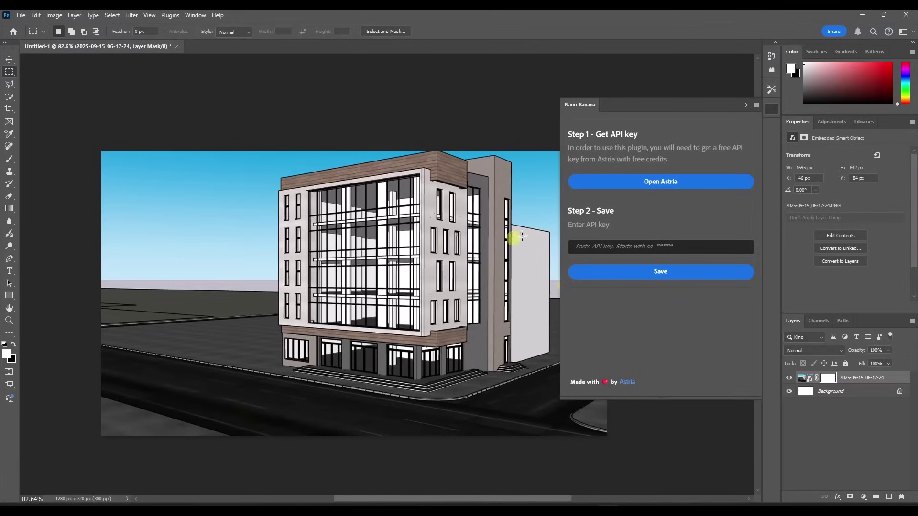
{"action": "left_click", "coordinate": [627, 248]}
{"action": "key", "text": "ctrl+v"}
{"action": "left_click", "coordinate": [665, 273]}
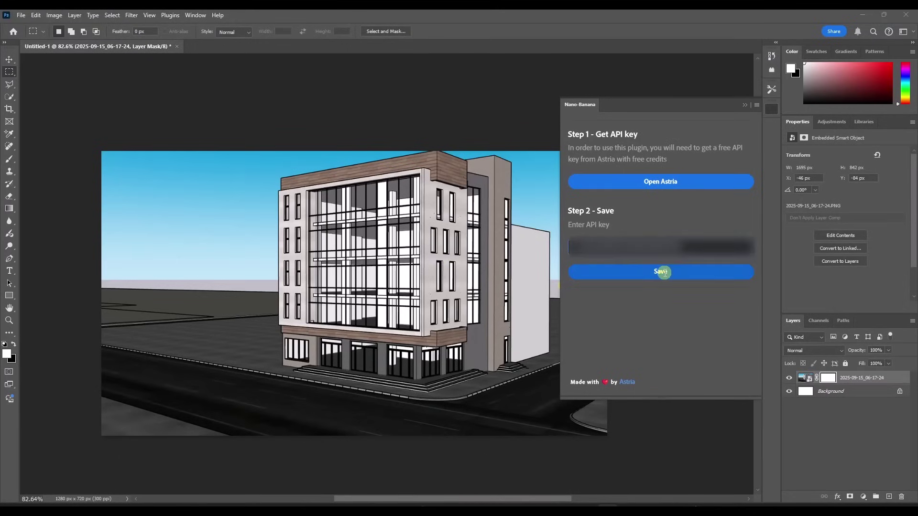
{"action": "left_click_drag", "start_coordinate": [675, 105], "coordinate": [762, 100]}
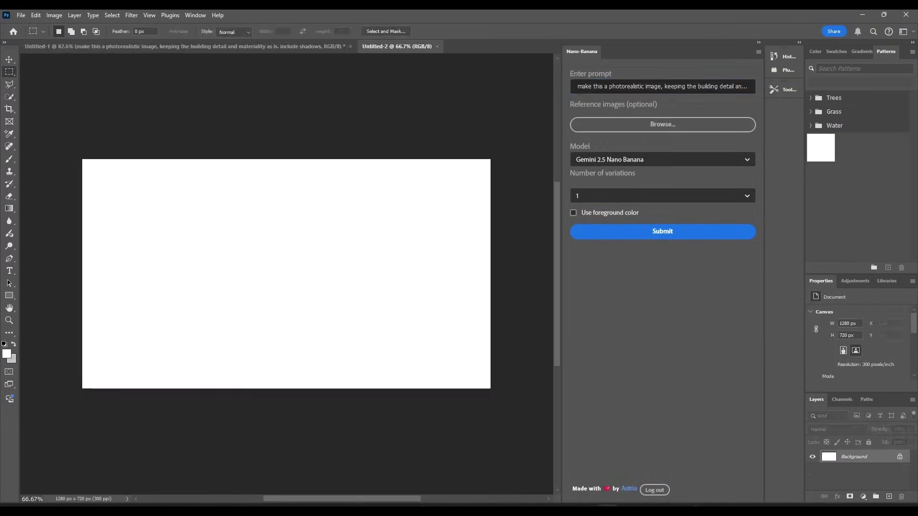
- Scale the placed night render in Untitled-2 to fill the canvas and zoom in on it
{"action": "left_click_drag", "start_coordinate": [286, 183], "coordinate": [286, 159]}
{"action": "left_click_drag", "start_coordinate": [286, 364], "coordinate": [285, 387]}
{"action": "key", "text": "Return"}
{"action": "key", "text": "m"}
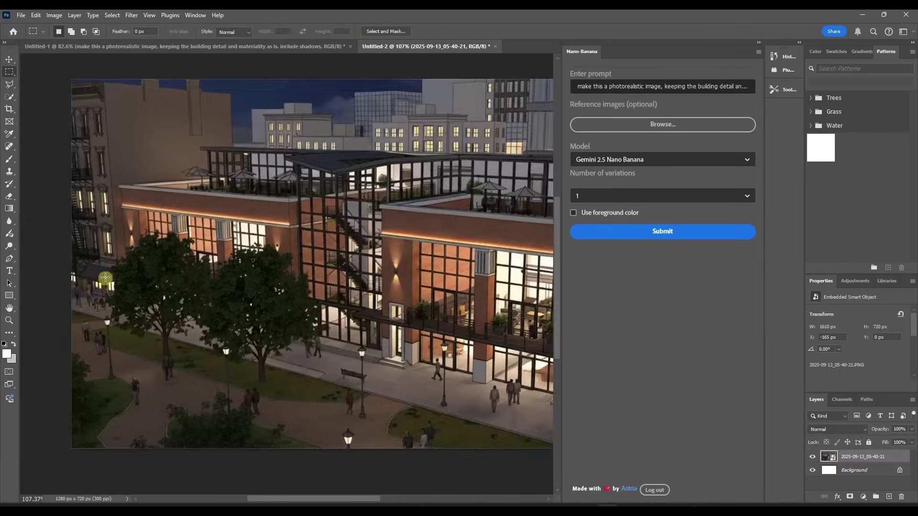
{"action": "scroll", "coordinate": [98, 293], "scroll_direction": "up", "scroll_amount": 3}
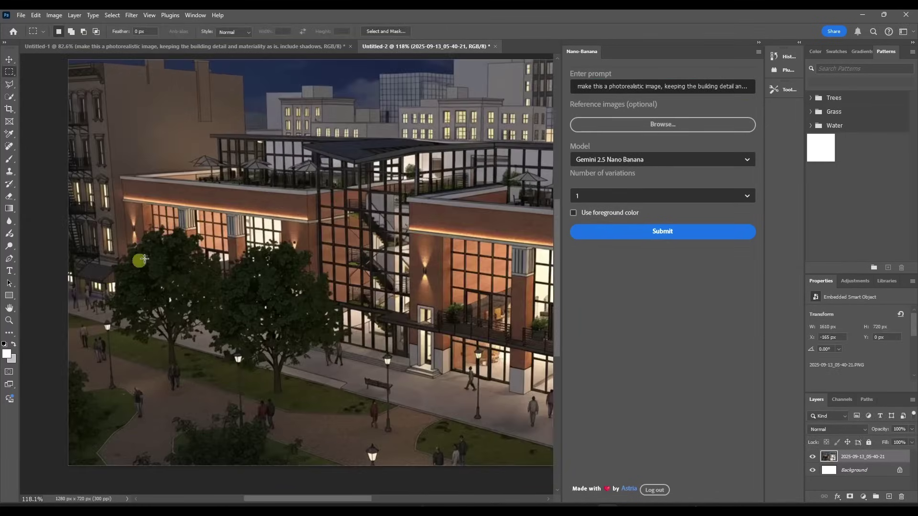
{"action": "left_click", "coordinate": [678, 86]}
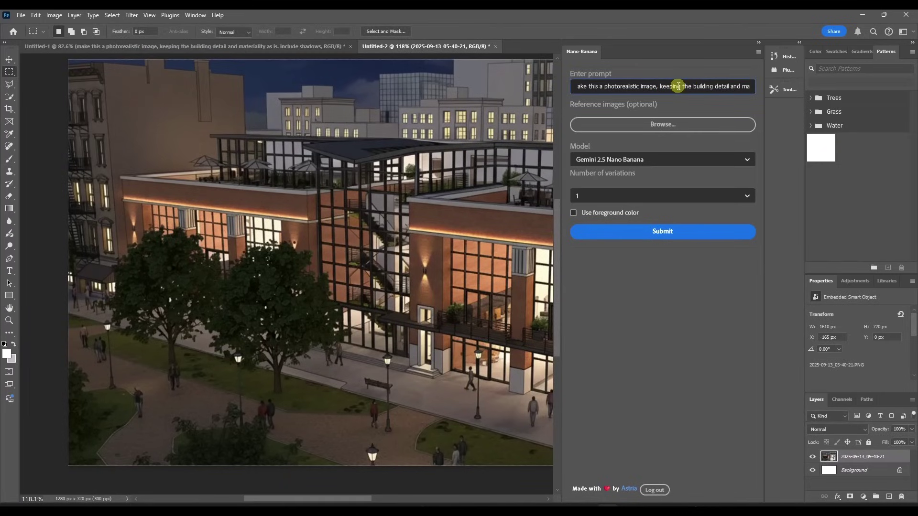
- Outline the two trees in the night render with the freehand lasso
{"action": "left_click", "coordinate": [10, 84]}
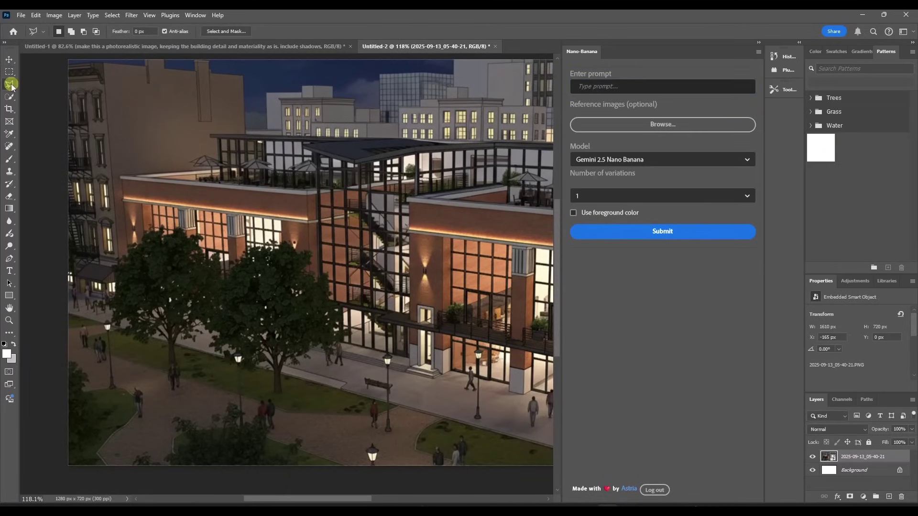
{"action": "left_click", "coordinate": [106, 266]}
{"action": "left_click", "coordinate": [301, 409]}
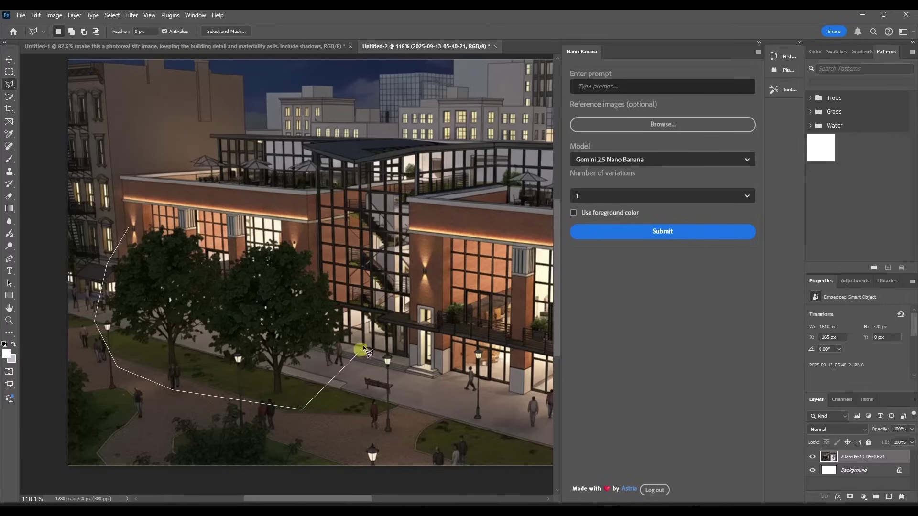
{"action": "left_click", "coordinate": [293, 221]}
{"action": "double_click", "coordinate": [161, 220]}
- Generate the 'remove these 2 trees' edit with Nano-Banana, then switch to Google AI Studio
{"action": "left_click", "coordinate": [643, 86]}
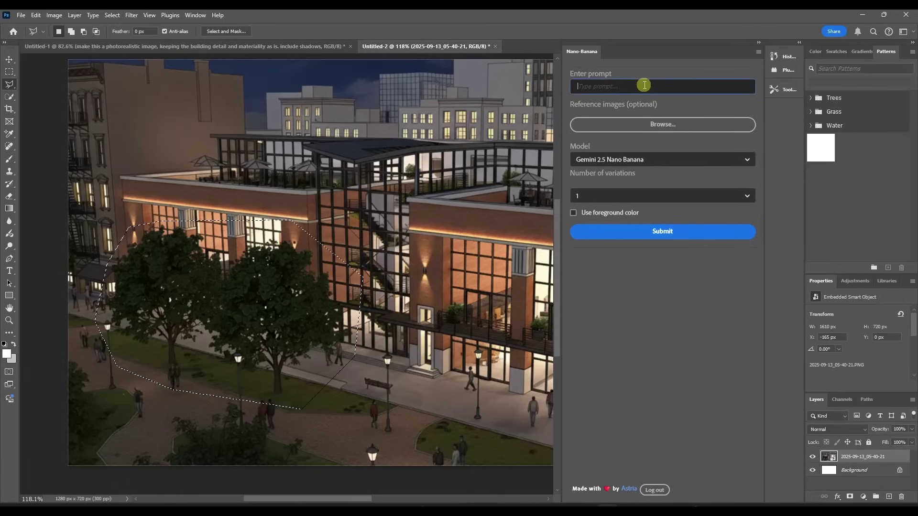
{"action": "type", "text": "remove these 2 trees"}
{"action": "left_click", "coordinate": [657, 231]}
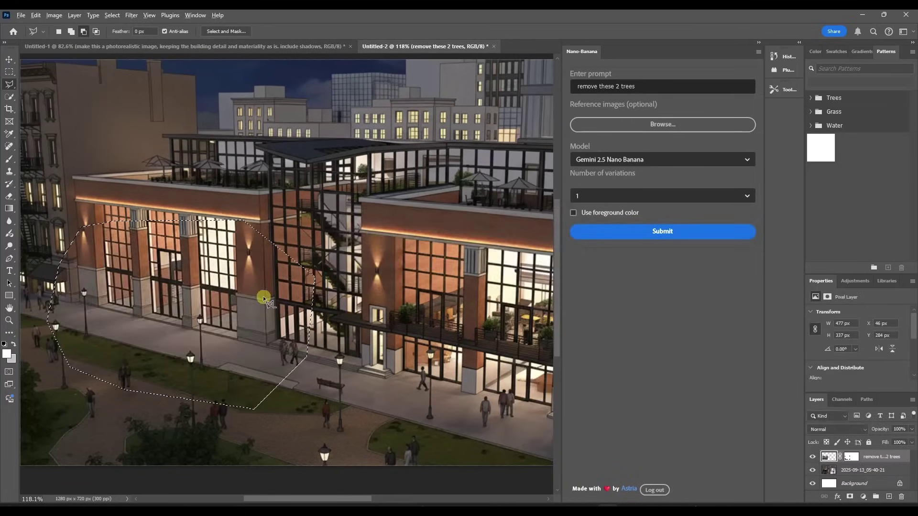
{"action": "scroll", "coordinate": [207, 280], "scroll_direction": "down", "scroll_amount": 2}
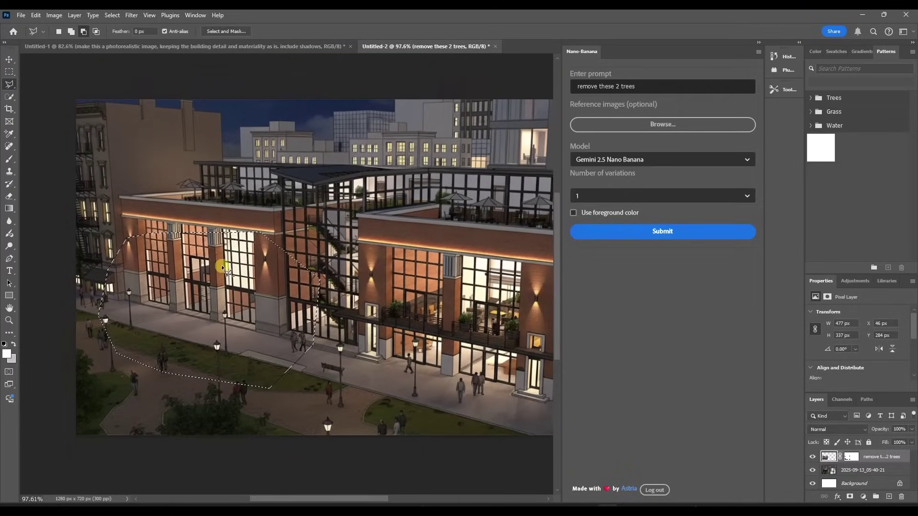
{"action": "scroll", "coordinate": [221, 270], "scroll_direction": "down", "scroll_amount": 3}
{"action": "scroll", "coordinate": [221, 277], "scroll_direction": "up", "scroll_amount": 2}
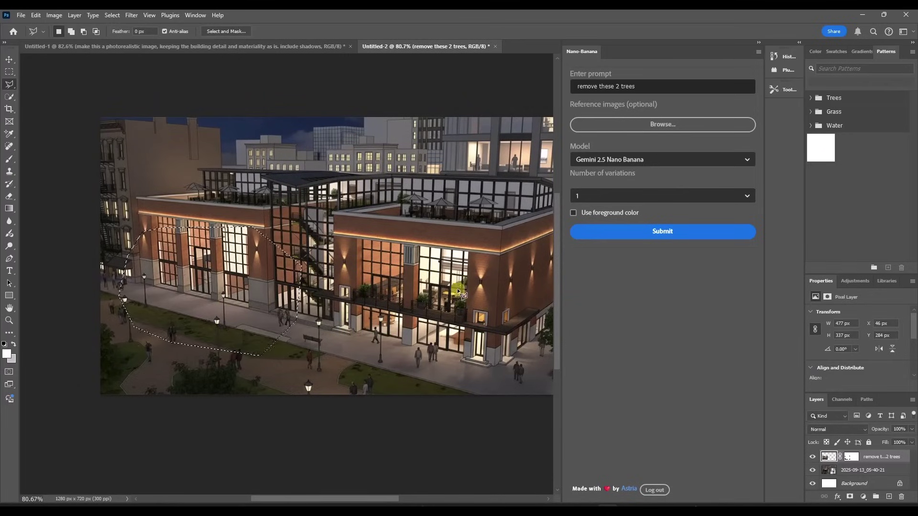
{"action": "key", "text": "alt+Tab"}
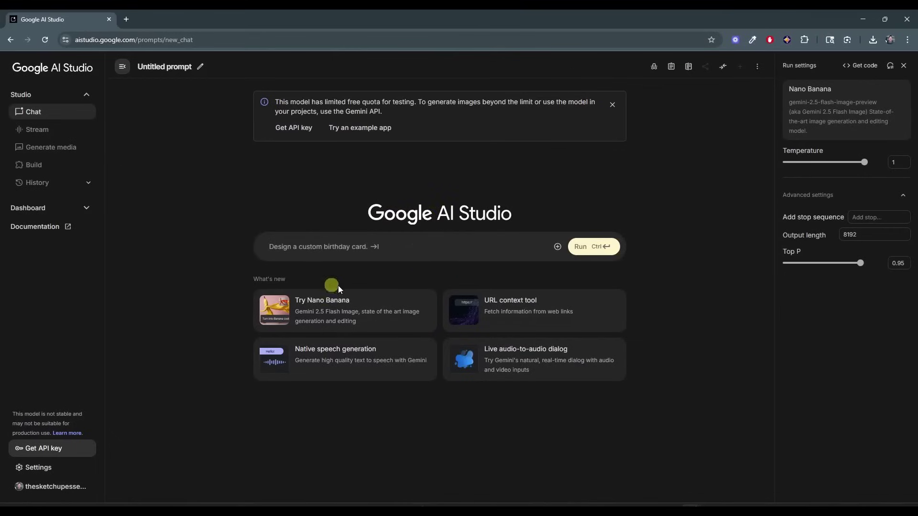
- Attach the SketchUp screenshot and request a photorealistic render keeping detail, geometry and photorealistic materials
{"action": "left_click_drag", "start_coordinate": [882, 438], "coordinate": [303, 250]}
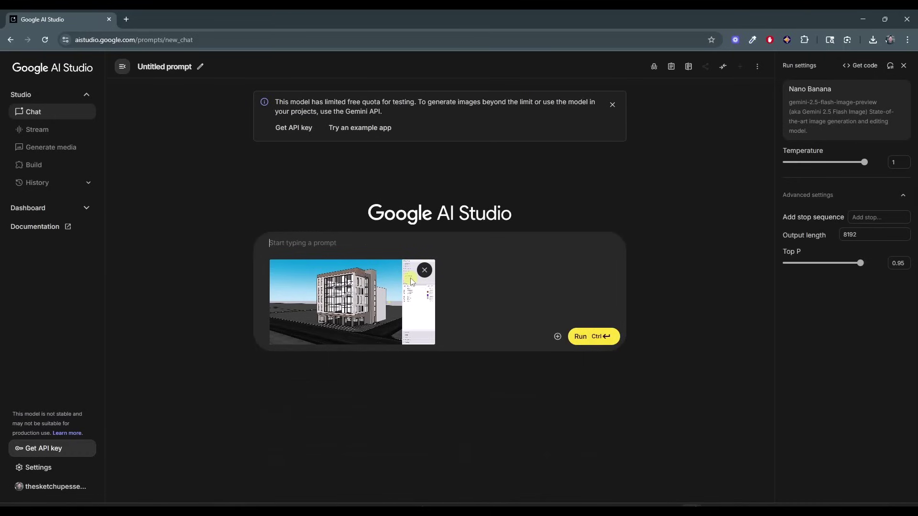
{"action": "type", "text": "make this a photorealistic render of this buil"}
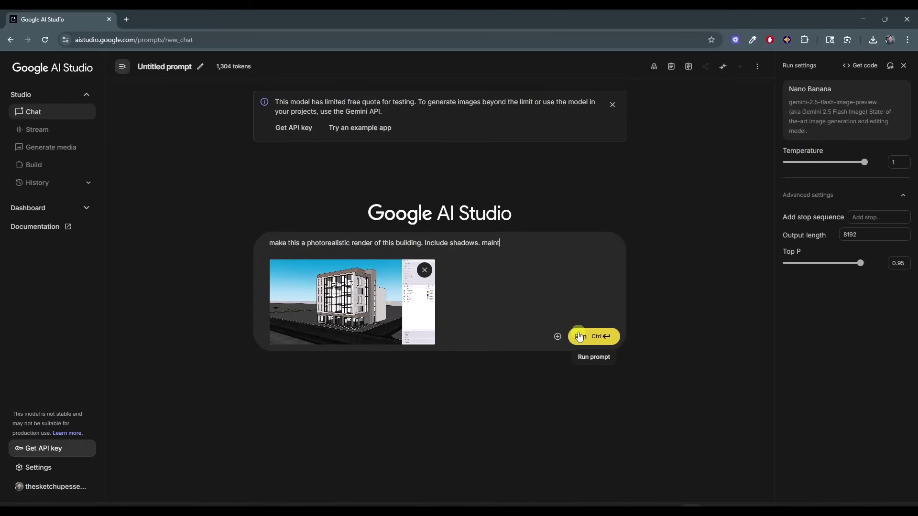
{"action": "type", "text": "ding"}
{"action": "key", "text": "Return"}
{"action": "type", "text": "detail and geometry"}
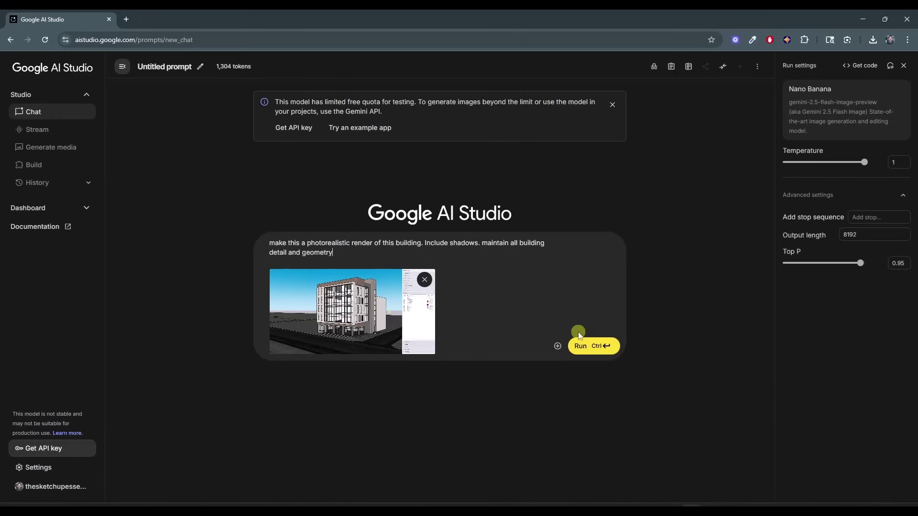
{"action": "type", "text": ". Make the materials look like photrealist"}
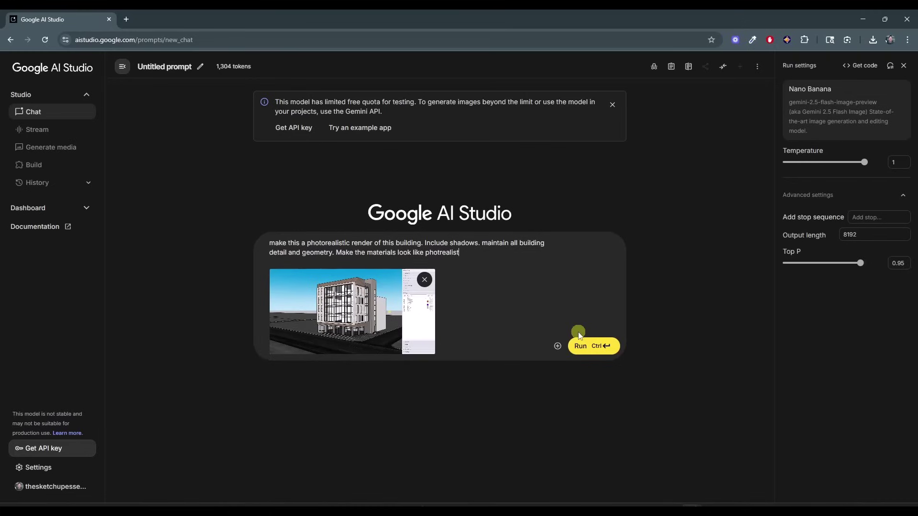
{"action": "type", "text": "ic materials"}
{"action": "left_click", "coordinate": [580, 342]}
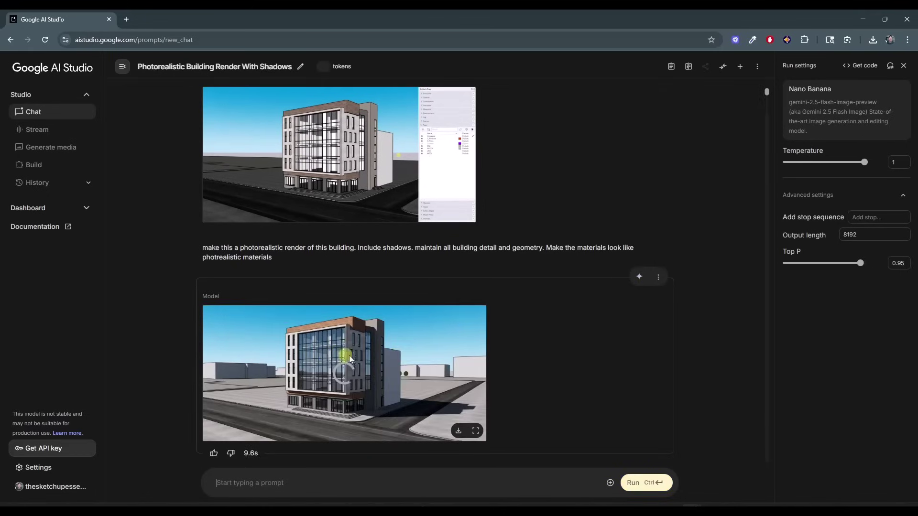
- Preview the render, then request detailed context building models around it, maintaining geometry and detail
{"action": "left_click", "coordinate": [368, 371]}
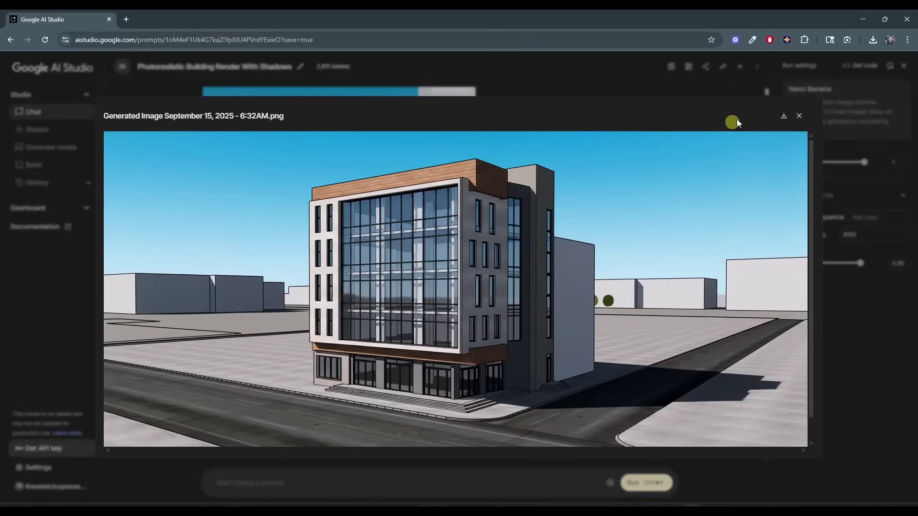
{"action": "left_click", "coordinate": [799, 116]}
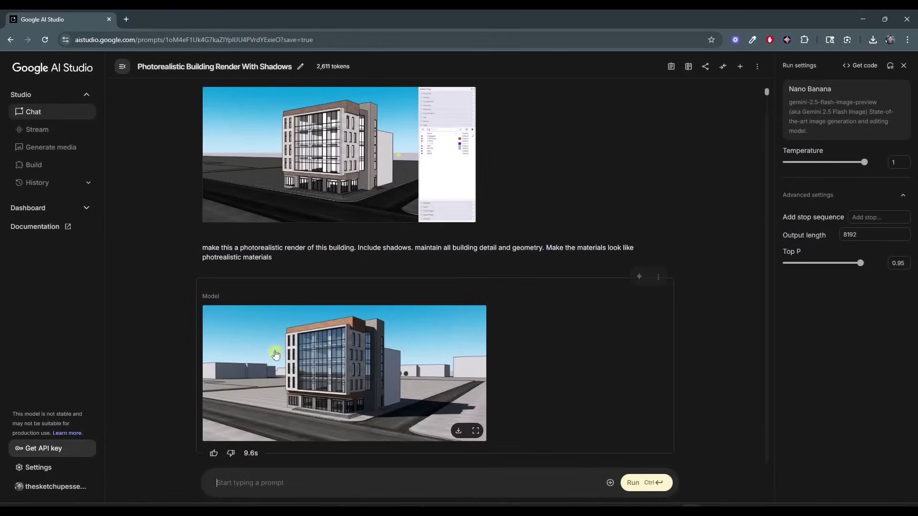
{"action": "type", "text": "now ad"}
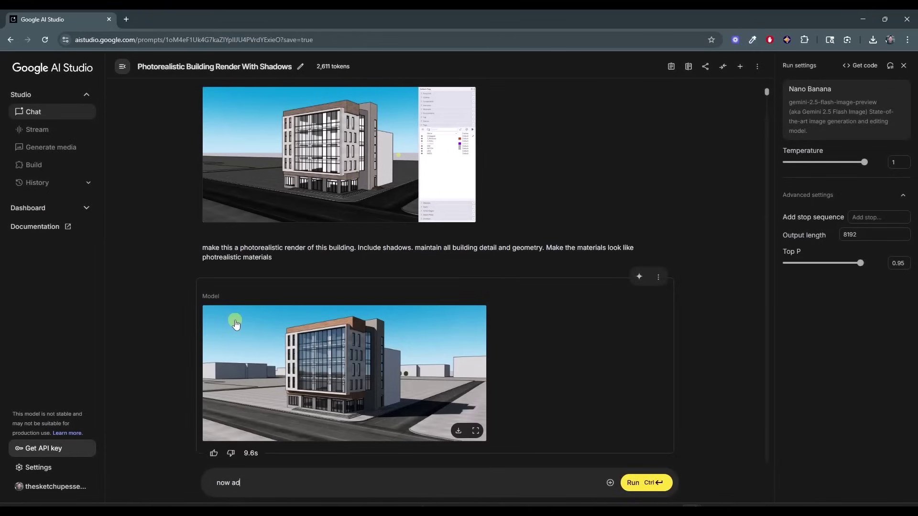
{"action": "type", "text": "d detailed context models a"}
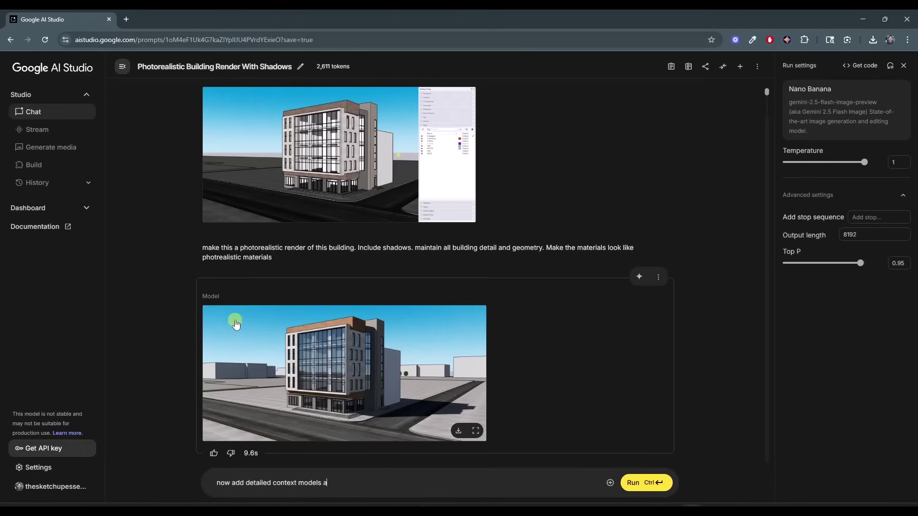
{"action": "key", "text": "BackSpace"}
{"action": "key", "text": "BackSpace"}
{"action": "key", "text": "BackSpace"}
{"action": "key", "text": "BackSpace"}
{"action": "key", "text": "BackSpace"}
{"action": "key", "text": "BackSpace"}
{"action": "key", "text": "BackSpace"}
{"action": "key", "text": "BackSpace"}
{"action": "type", "text": "building models around this building. "}
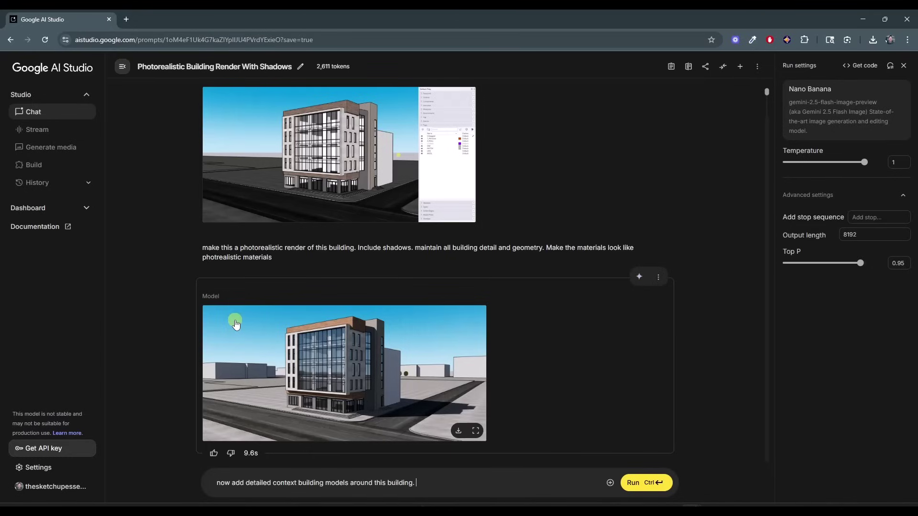
{"action": "type", "text": "maintain all building geometry "}
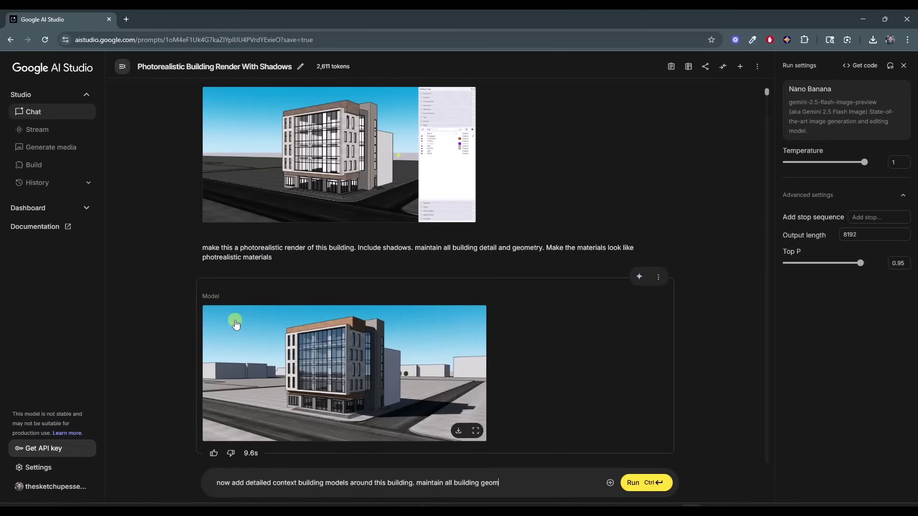
{"action": "type", "text": "and det"}
{"action": "type", "text": "a"}
{"action": "type", "text": "etail"}
{"action": "key", "text": "ctrl+Return"}
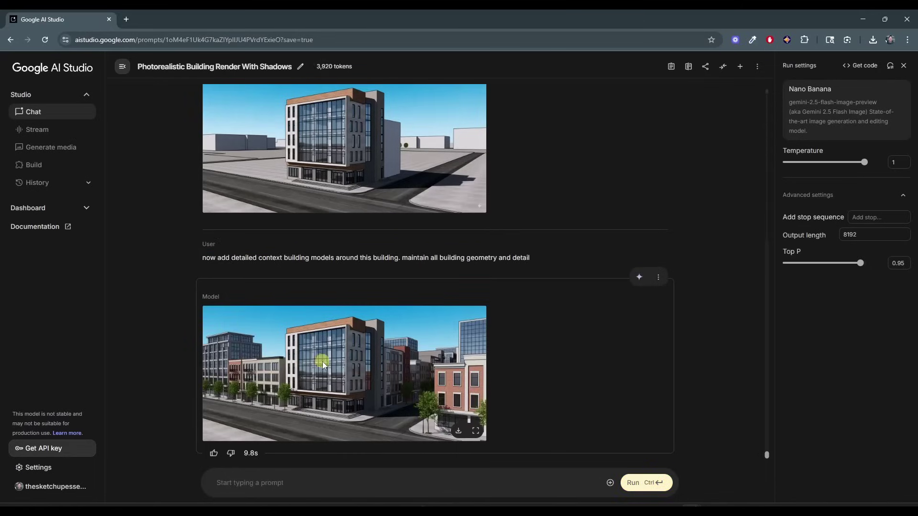
- Ask for pedestrians walking on the sidewalks and cars on the road
{"action": "left_click", "coordinate": [323, 365]}
{"action": "left_click", "coordinate": [348, 458]}
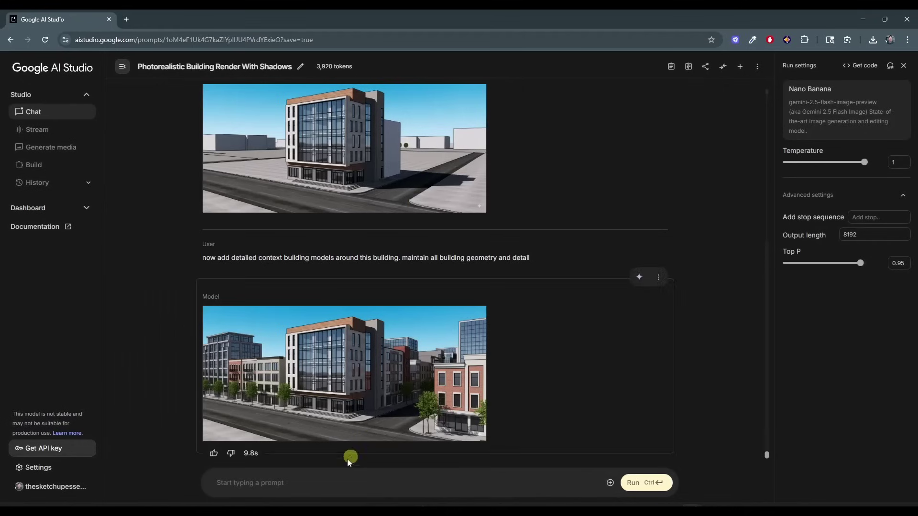
{"action": "left_click", "coordinate": [336, 483]}
{"action": "type", "text": "ok "}
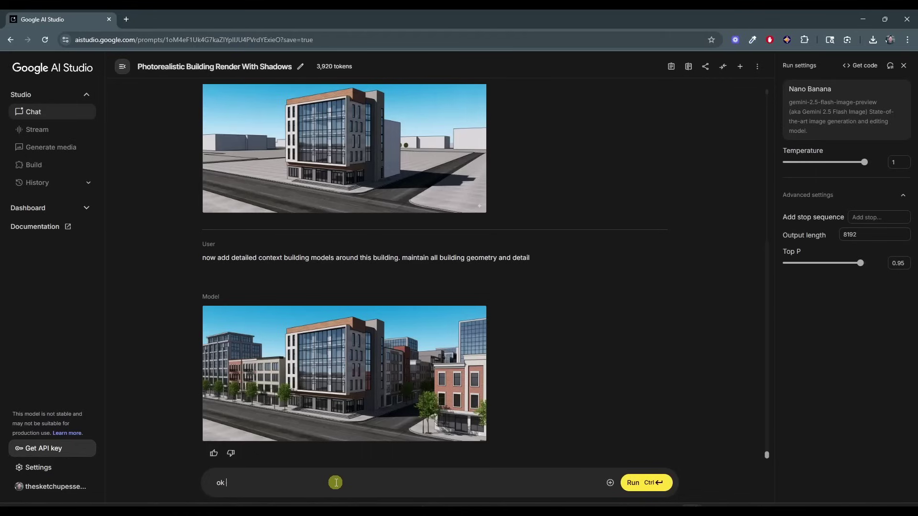
{"action": "type", "text": "now let's add some pedestrian"}
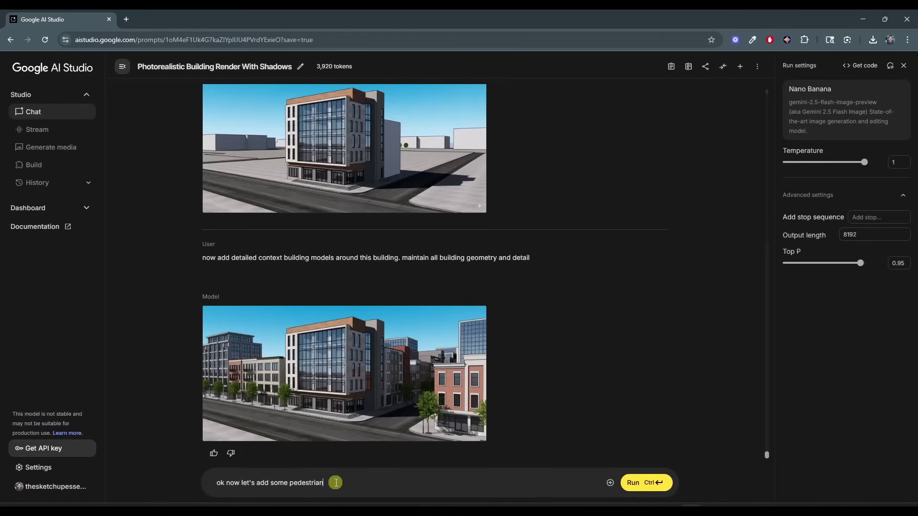
{"action": "type", "text": "s walking on the sidewalks and cars on the r"}
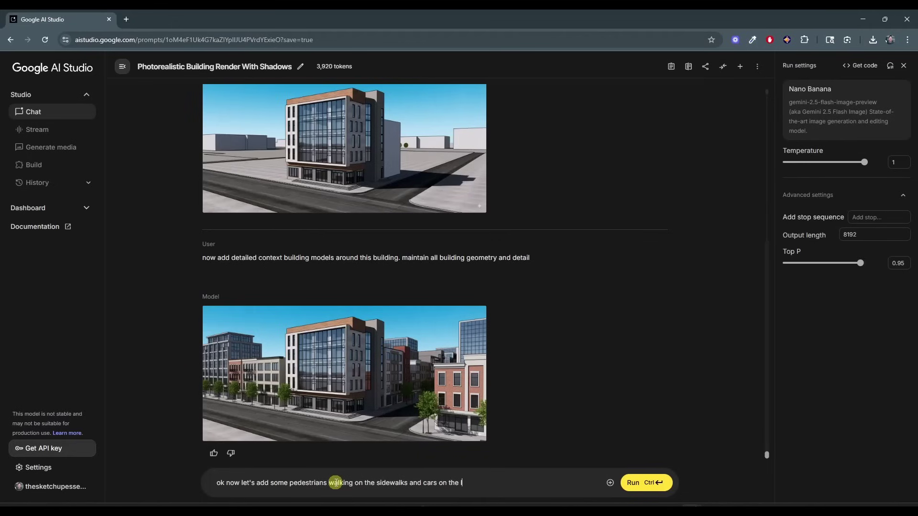
{"action": "type", "text": "oad"}
{"action": "key", "text": "ctrl+Return"}
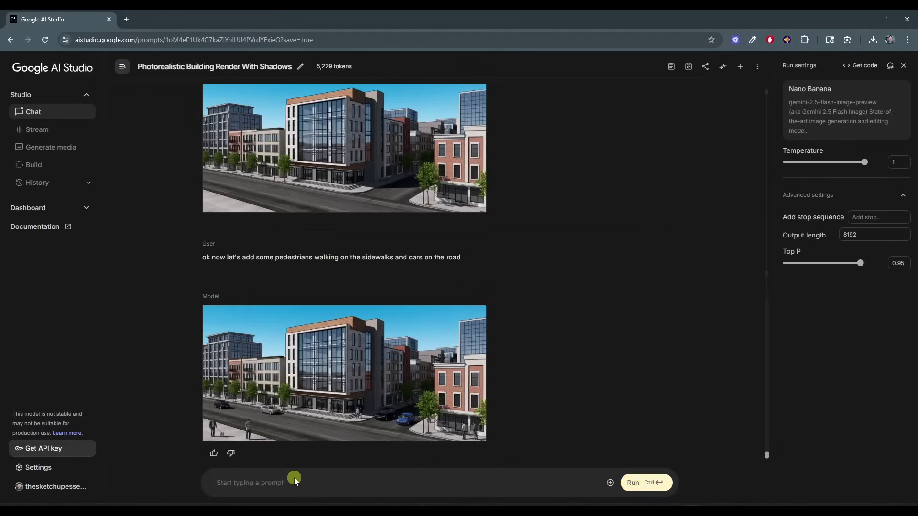
- Request clouds and a sunset, then daytime again, and screenshot the daytime street render
{"action": "type", "text": "add s"}
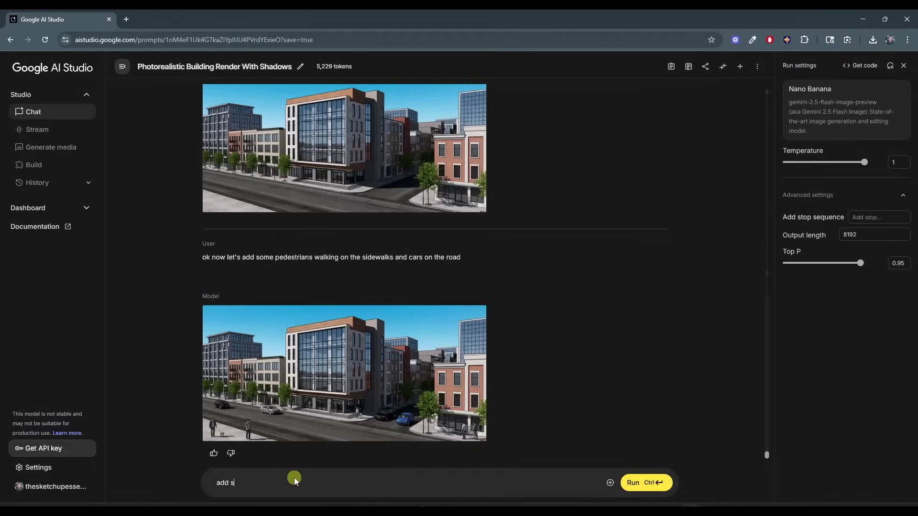
{"action": "type", "text": "ome clouds in the sky and make this a sunset image"}
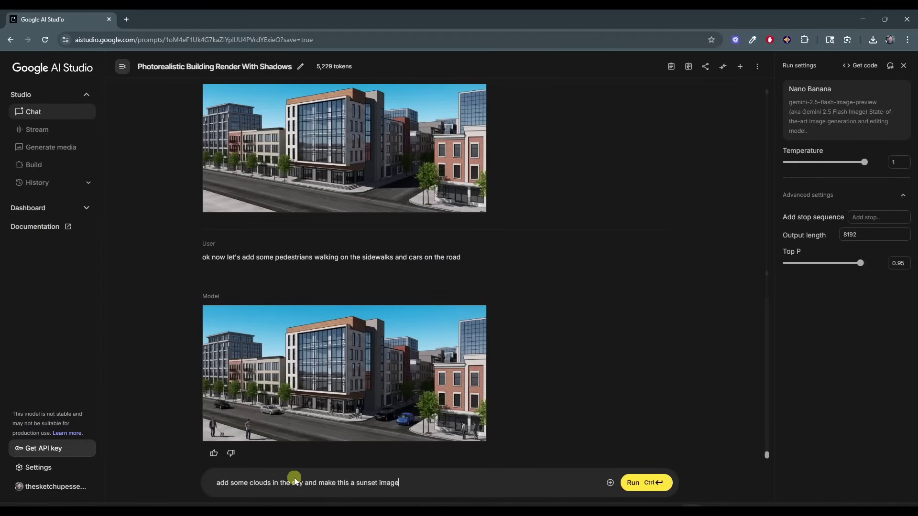
{"action": "type", "text": " while maintaining all model detai"}
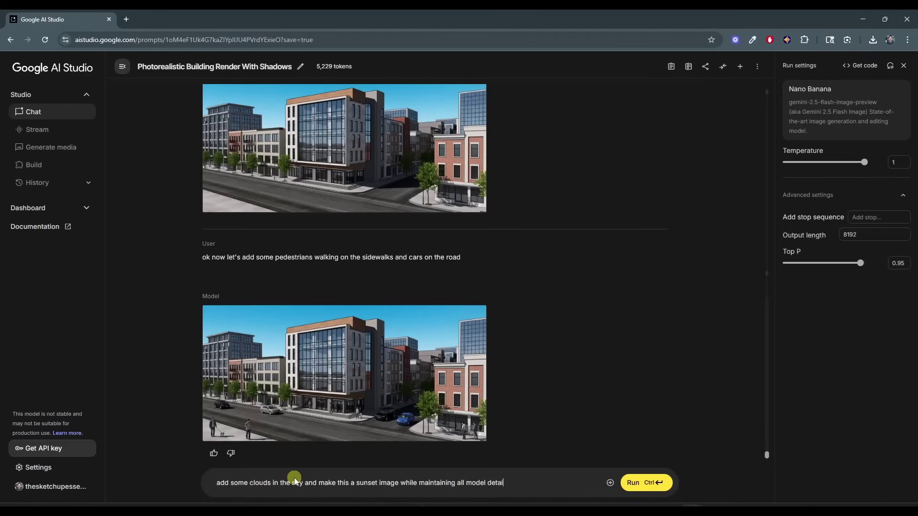
{"action": "key", "text": "ctrl+Return"}
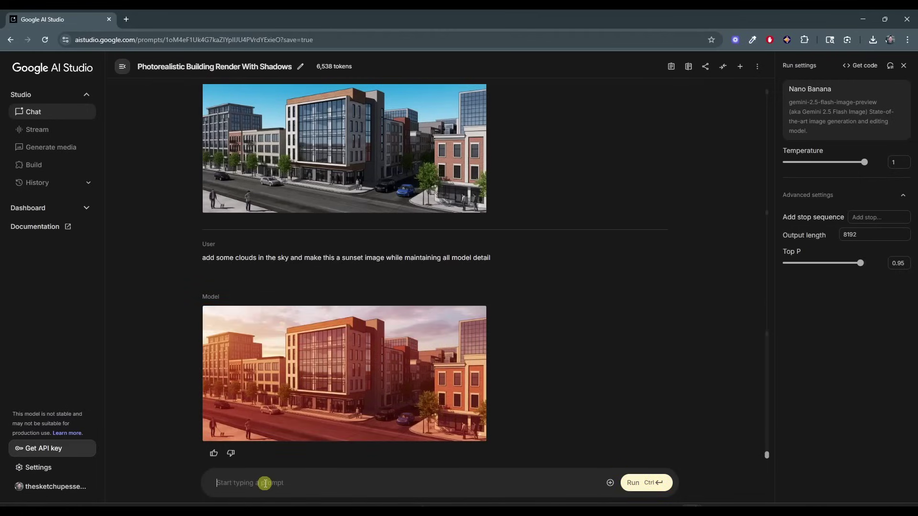
{"action": "type", "text": "let's change the"}
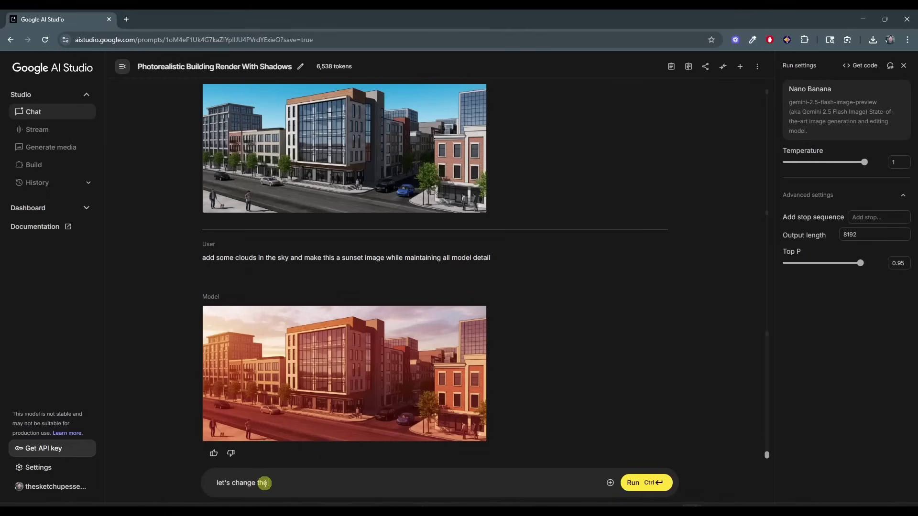
{"action": "type", "text": " time of day back to"}
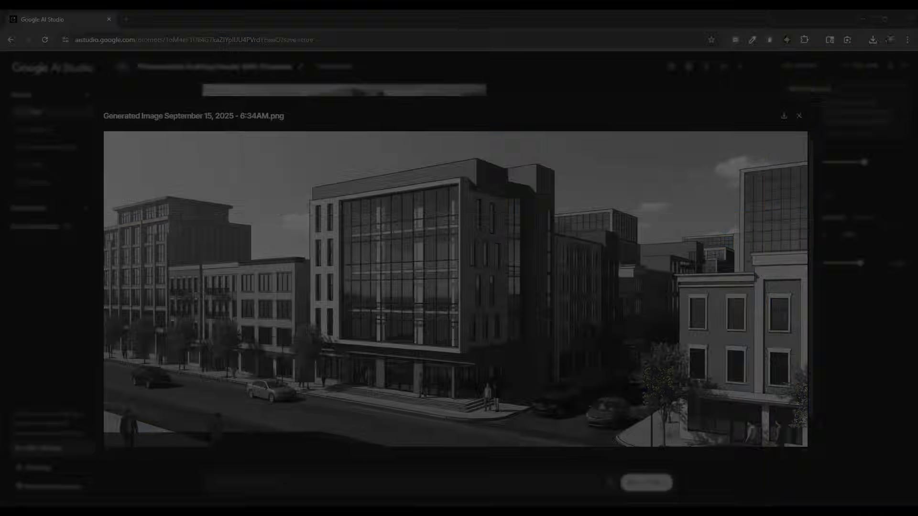
{"action": "left_click_drag", "start_coordinate": [106, 134], "coordinate": [812, 439]}
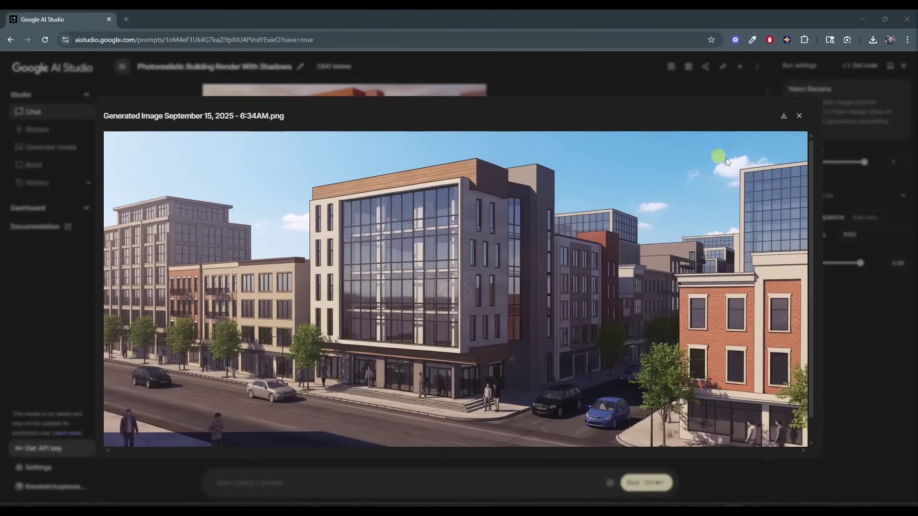
- Create a new clipboard-sized document and paste the captured street render as Layer 1
{"action": "left_click", "coordinate": [863, 20]}
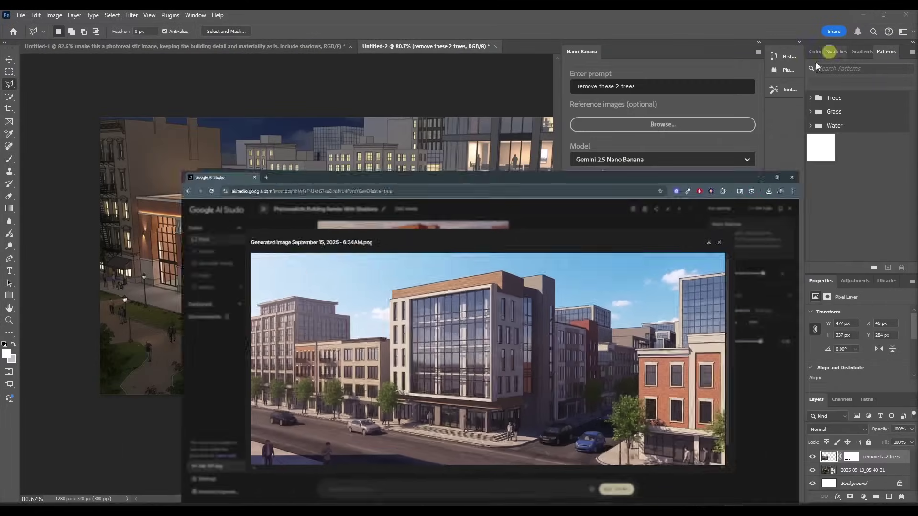
{"action": "left_click", "coordinate": [21, 16]}
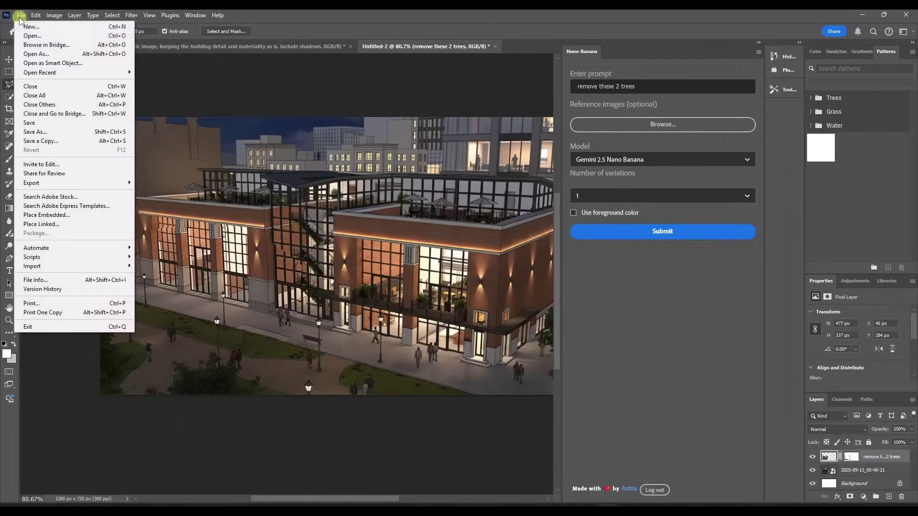
{"action": "left_click", "coordinate": [30, 27]}
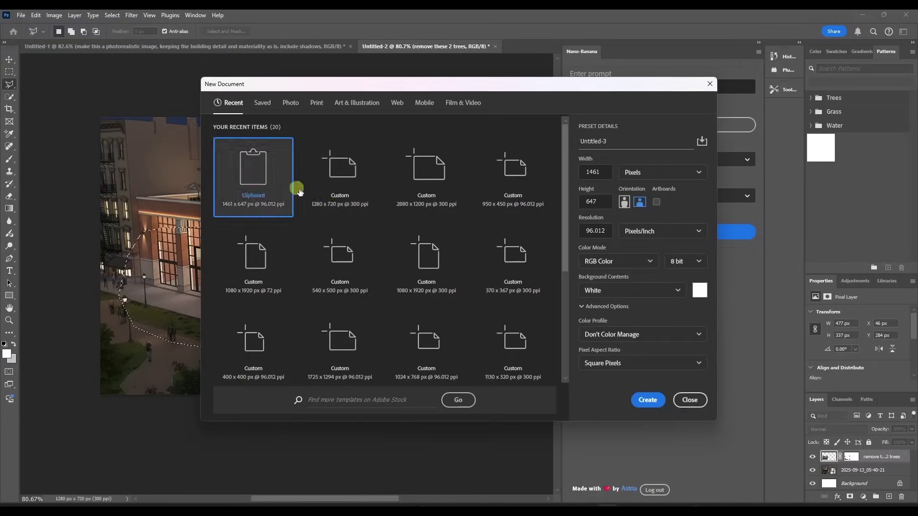
{"action": "double_click", "coordinate": [264, 182]}
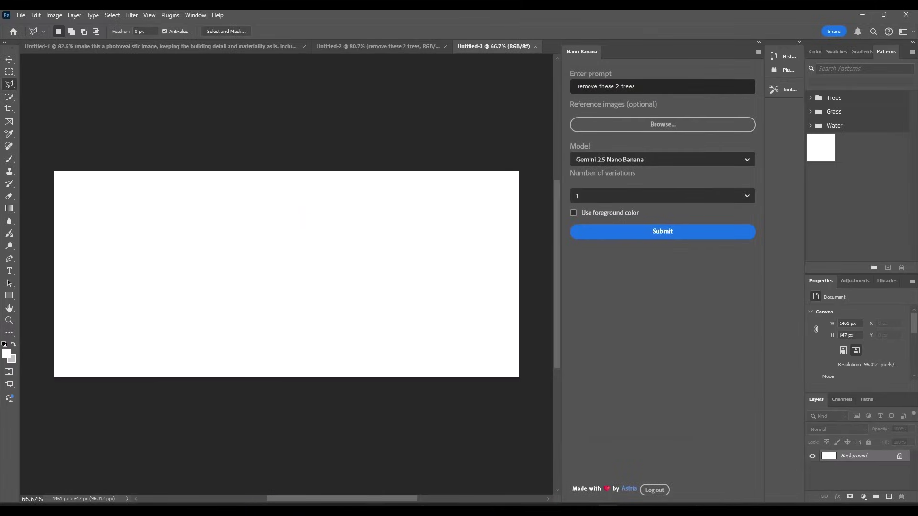
{"action": "key", "text": "ctrl+v"}
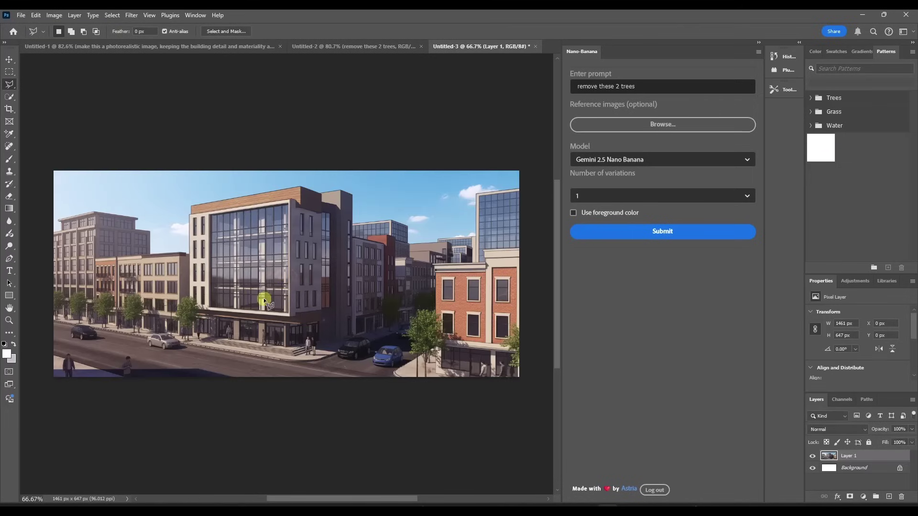
- Clear the old prompt from the Nano-Banana panel and zoom in on the main building
{"action": "left_click_drag", "start_coordinate": [656, 89], "coordinate": [521, 82]}
{"action": "key", "text": "BackSpace"}
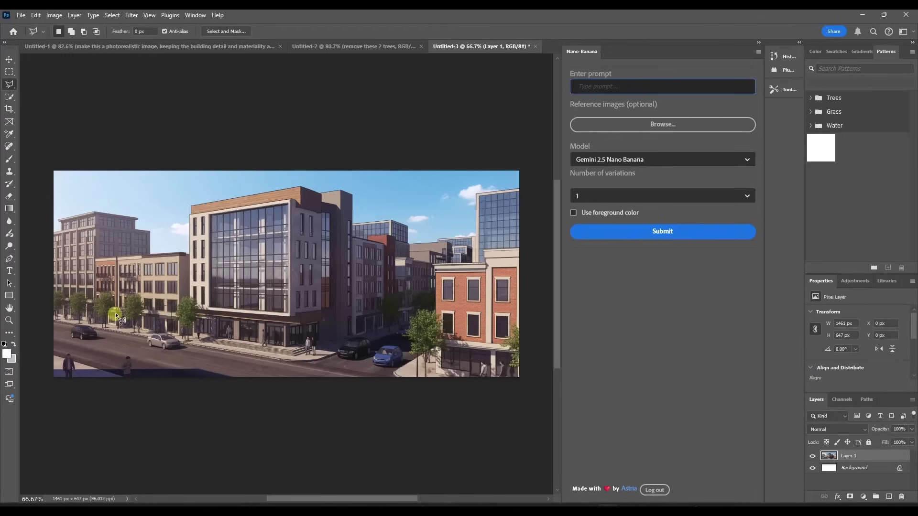
{"action": "left_click", "coordinate": [174, 312]}
{"action": "key", "text": "ctrl+plus"}
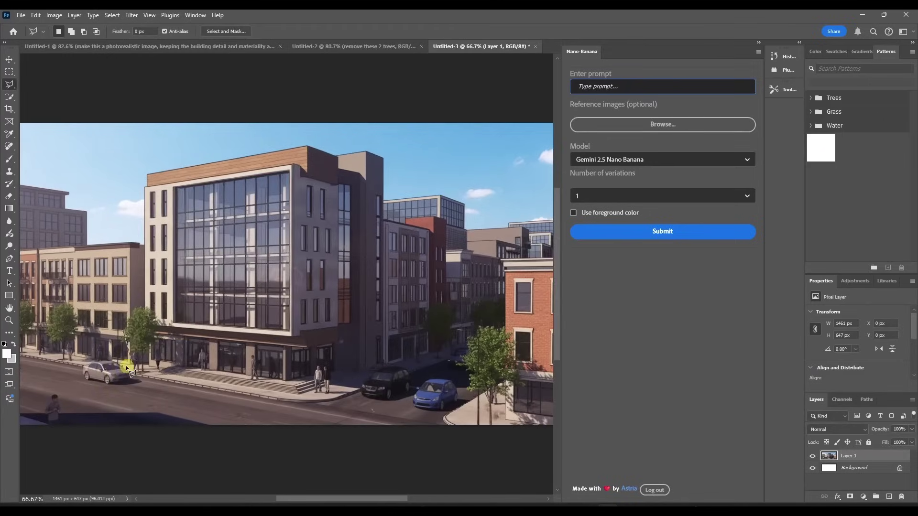
{"action": "key", "text": "ctrl+plus"}
{"action": "left_click_drag", "start_coordinate": [106, 369], "coordinate": [238, 392]}
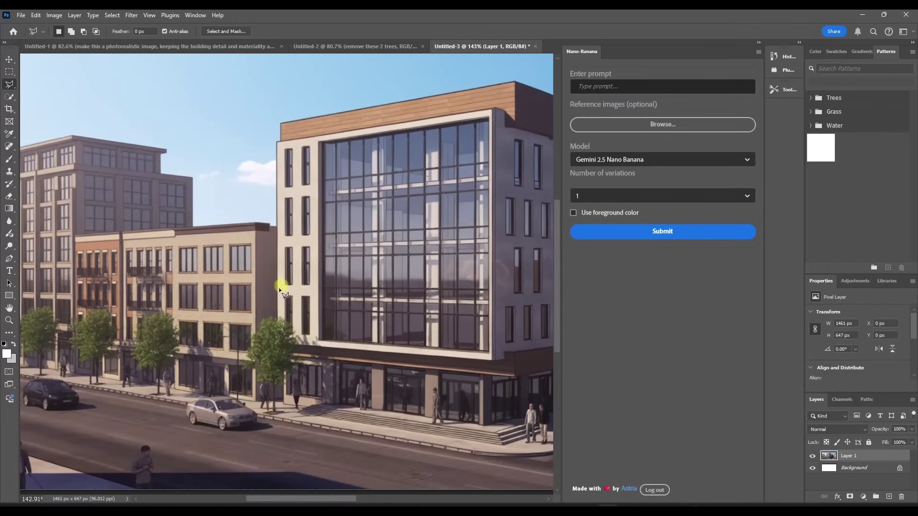
- Polygonal-lasso the two street trees left of the main building
{"action": "left_click", "coordinate": [249, 307]}
{"action": "left_click", "coordinate": [235, 354]}
{"action": "left_click", "coordinate": [243, 404]}
{"action": "left_click", "coordinate": [322, 395]}
{"action": "left_click", "coordinate": [327, 331]}
{"action": "double_click", "coordinate": [280, 302]}
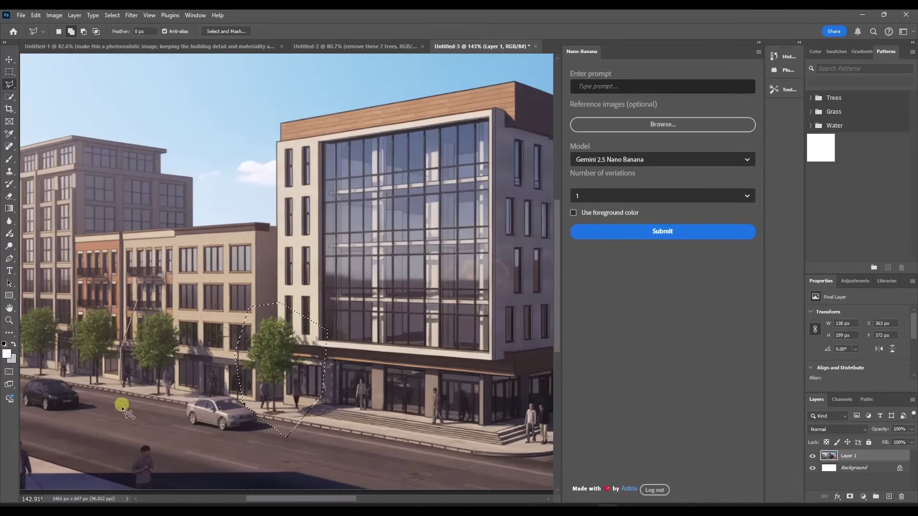
{"action": "left_click", "coordinate": [121, 406]}
{"action": "double_click", "coordinate": [199, 305]}
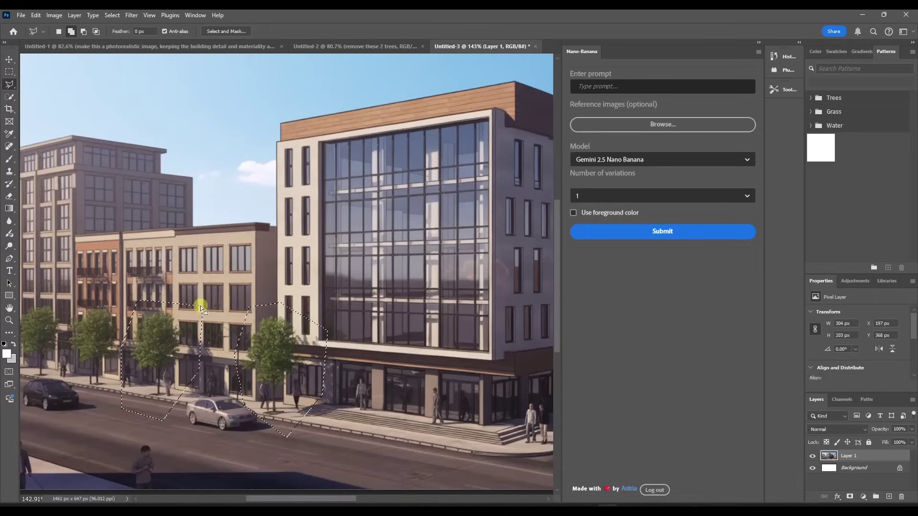
- Submit 'remove these trees' in Nano-Banana to generate the edited layer
{"action": "left_click", "coordinate": [639, 86]}
{"action": "type", "text": "remove these trees"}
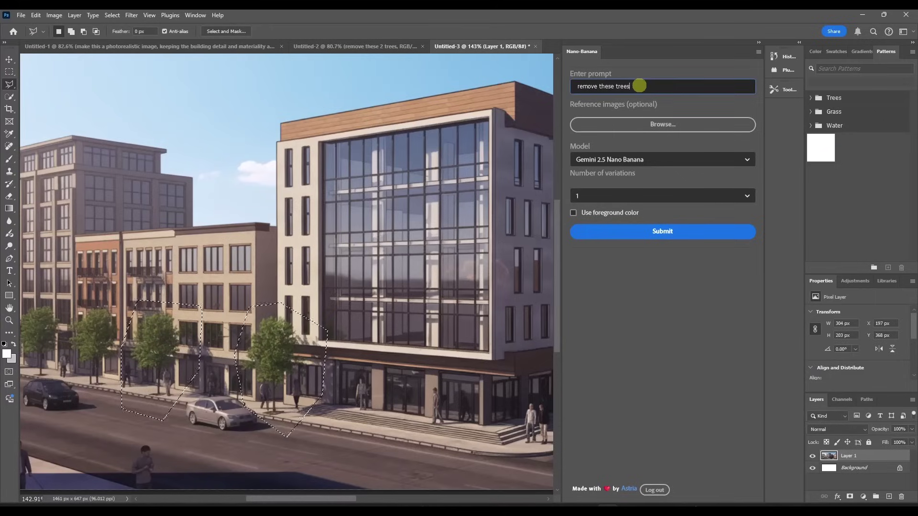
{"action": "left_click", "coordinate": [662, 232]}
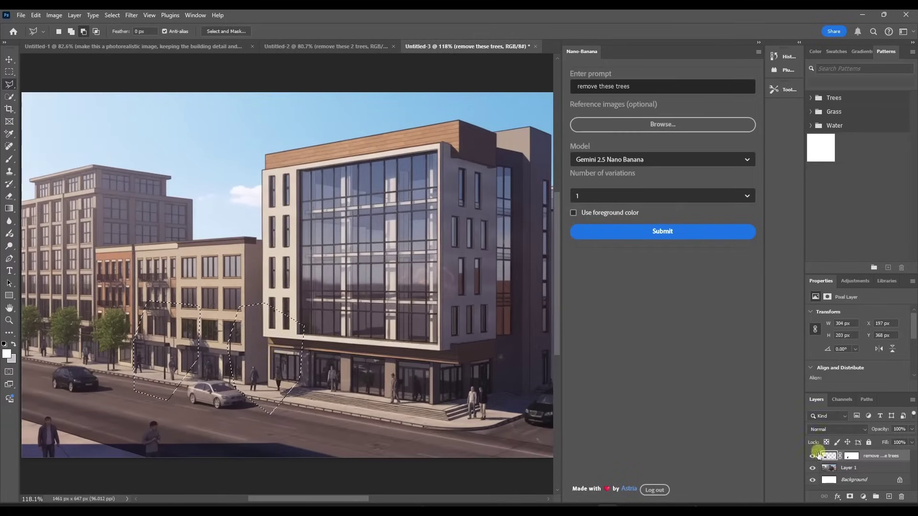
- Toggle the trees-removed layer on and off to compare, leaving it hidden
{"action": "left_click", "coordinate": [812, 458]}
{"action": "left_click", "coordinate": [812, 458]}
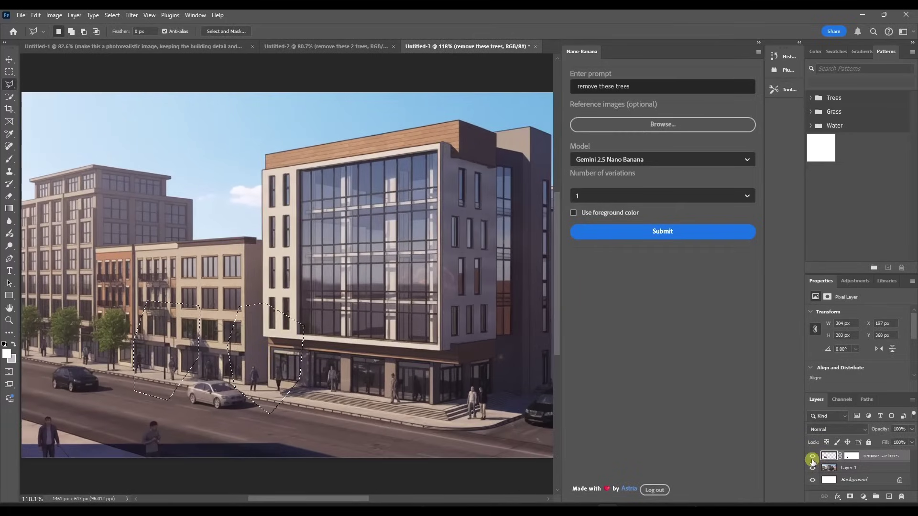
{"action": "left_click", "coordinate": [812, 457]}
{"action": "left_click", "coordinate": [812, 458]}
{"action": "left_click", "coordinate": [812, 458]}
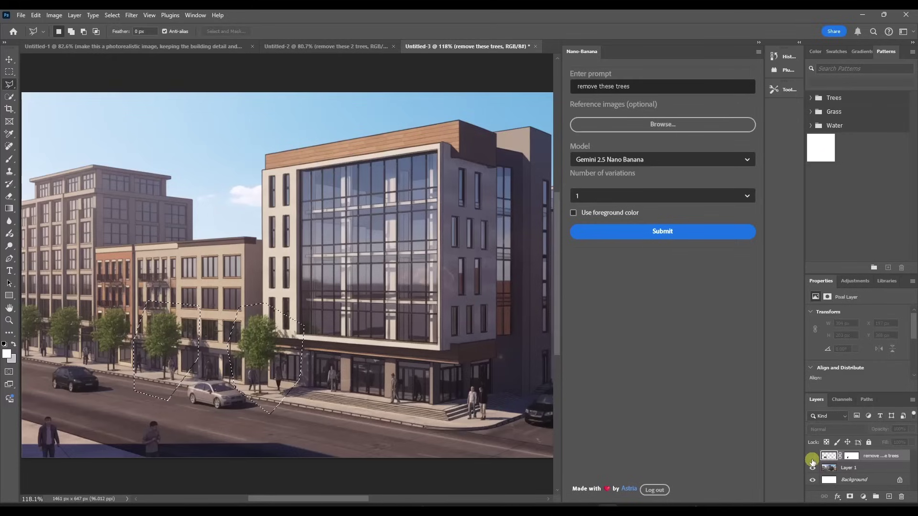
{"action": "left_click", "coordinate": [812, 458]}
{"action": "left_click", "coordinate": [812, 458]}
{"action": "scroll", "coordinate": [296, 249], "scroll_direction": "down", "scroll_amount": 3}
{"action": "scroll", "coordinate": [406, 219], "scroll_direction": "up", "scroll_amount": 1}
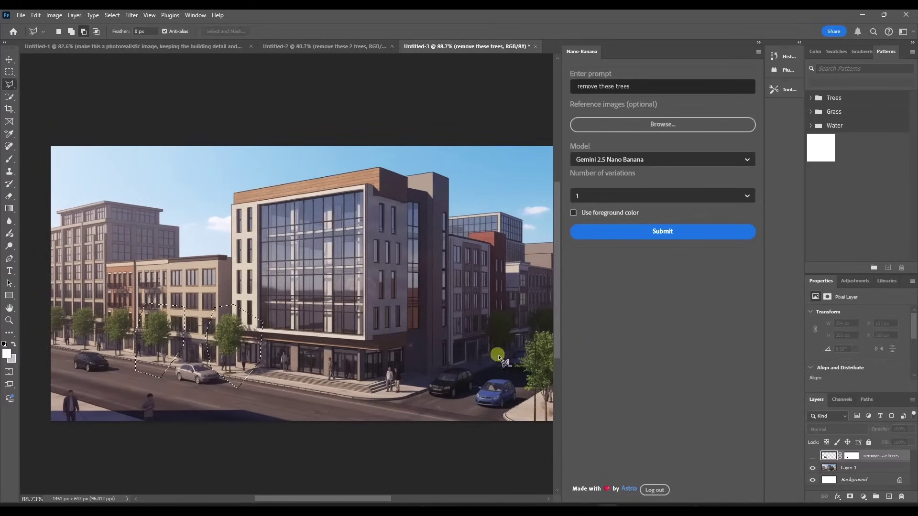
- Lasso the blue car at the street corner
{"action": "scroll", "coordinate": [498, 355], "scroll_direction": "up", "scroll_amount": 5}
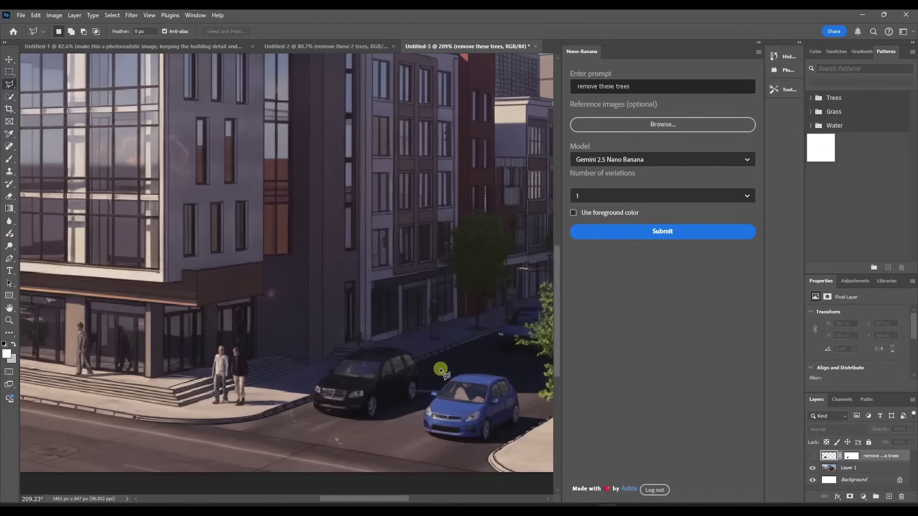
{"action": "left_click", "coordinate": [440, 368]}
{"action": "left_click", "coordinate": [411, 424]}
{"action": "left_click", "coordinate": [432, 445]}
{"action": "left_click", "coordinate": [482, 451]}
{"action": "left_click", "coordinate": [532, 414]}
{"action": "double_click", "coordinate": [526, 366]}
- Submit 'make this car red while maintaining the make, model, and detail of the car' and inspect it
{"action": "triple_click", "coordinate": [595, 86]}
{"action": "type", "text": "make this c"}
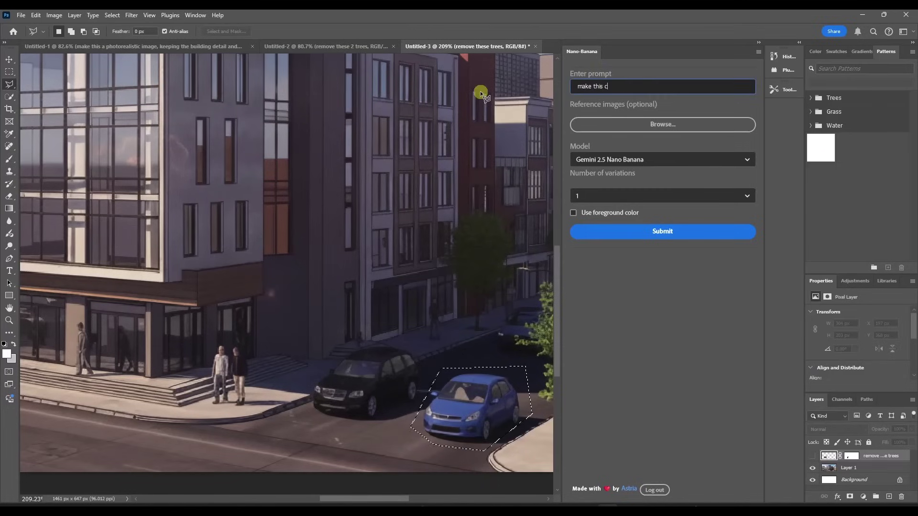
{"action": "type", "text": "ar red while m"}
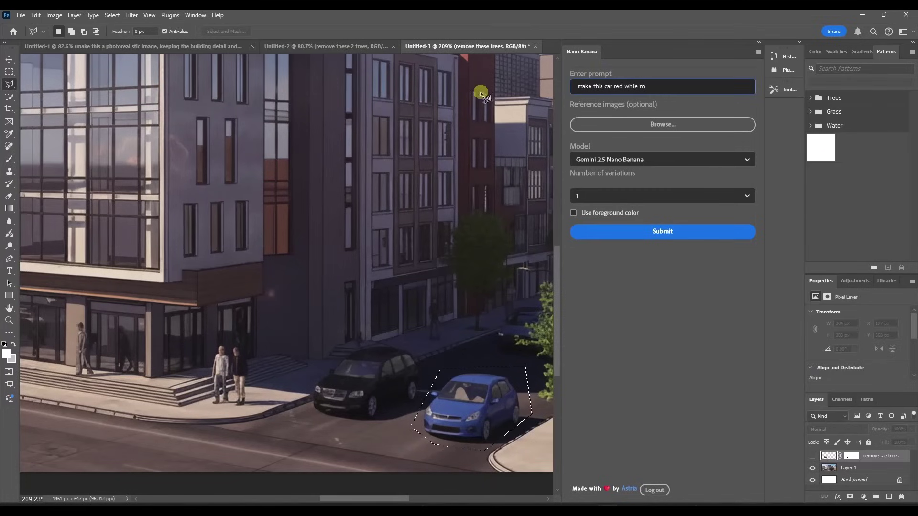
{"action": "type", "text": "aintaining"}
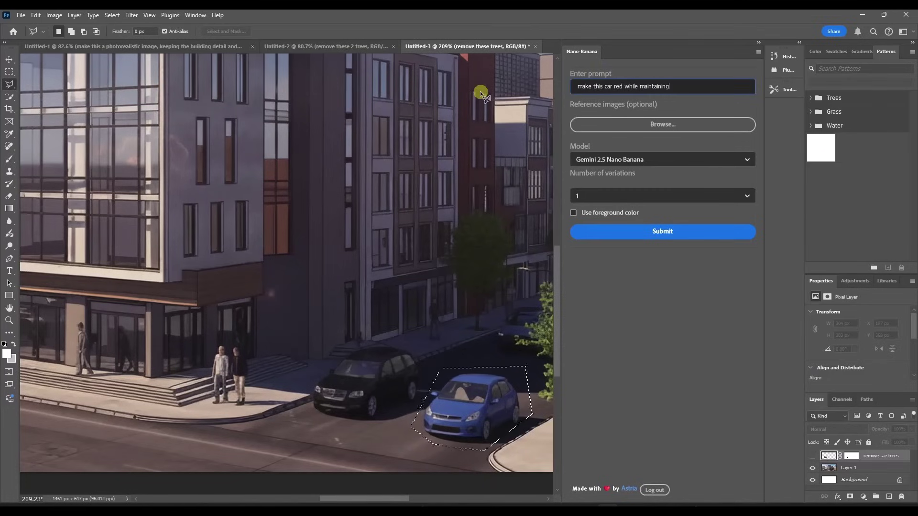
{"action": "type", "text": " the make, model, and detail of the car"}
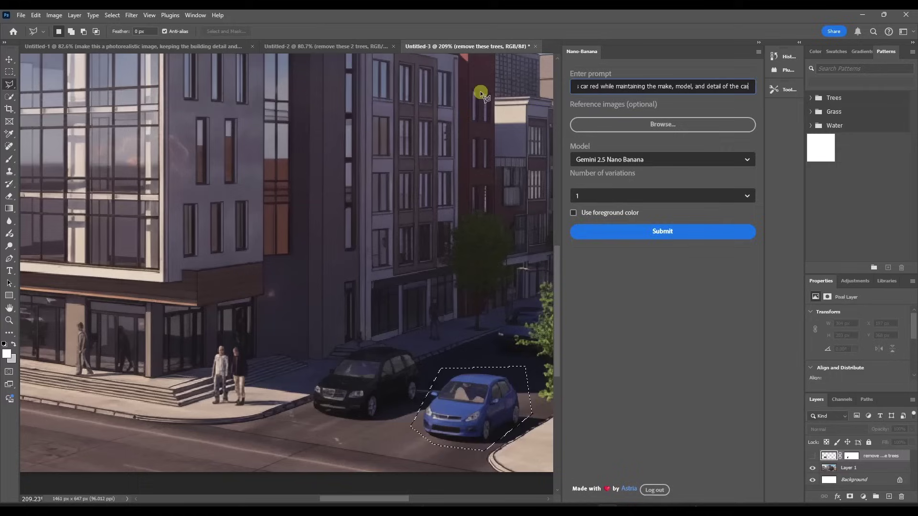
{"action": "left_click", "coordinate": [649, 232]}
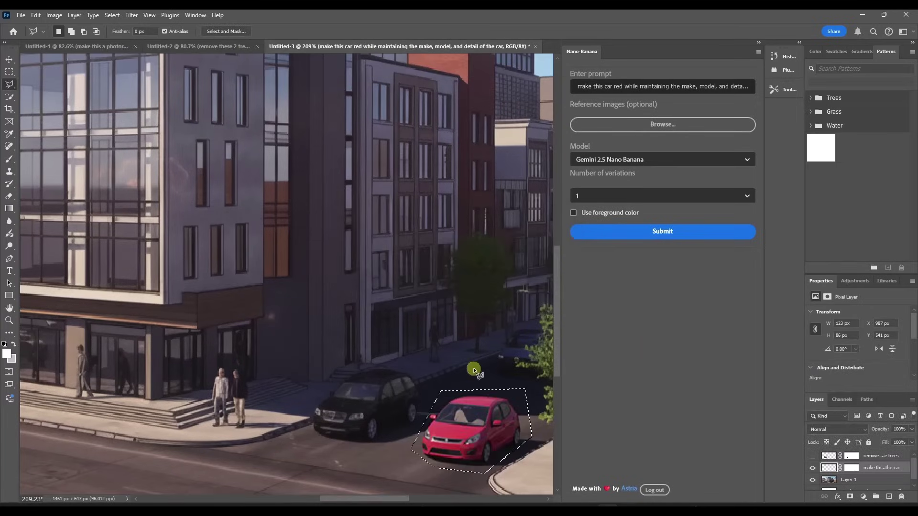
{"action": "scroll", "coordinate": [468, 311], "scroll_direction": "down", "scroll_amount": 3}
{"action": "scroll", "coordinate": [494, 388], "scroll_direction": "up", "scroll_amount": 3}
{"action": "scroll", "coordinate": [485, 378], "scroll_direction": "down", "scroll_amount": 1}
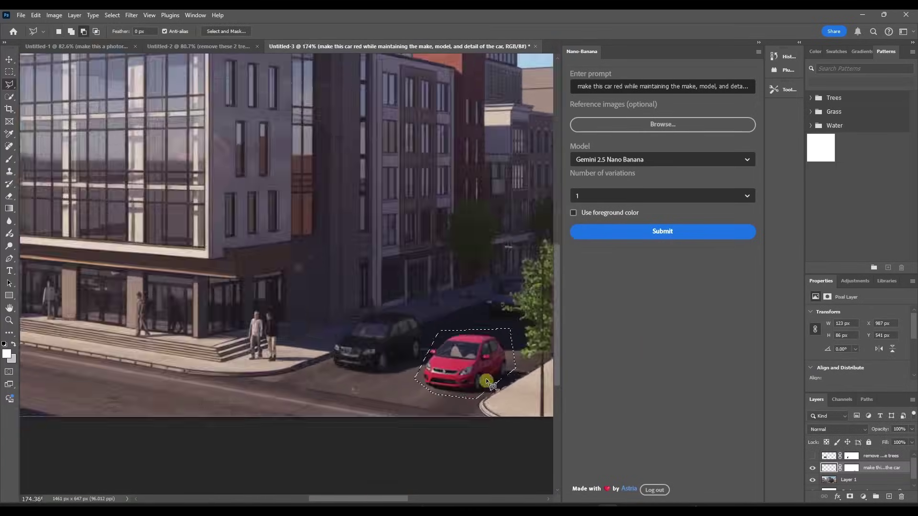
{"action": "scroll", "coordinate": [485, 378], "scroll_direction": "down", "scroll_amount": 3}
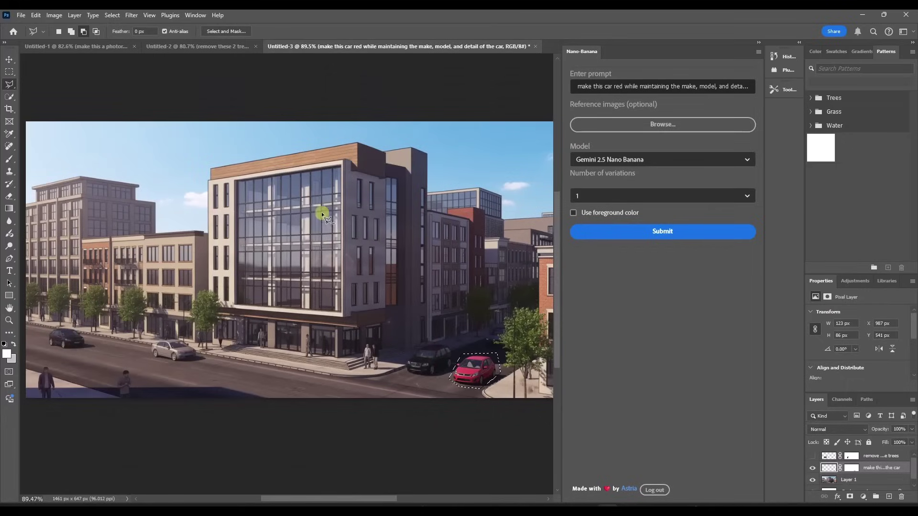
{"action": "scroll", "coordinate": [336, 240], "scroll_direction": "up", "scroll_amount": 7}
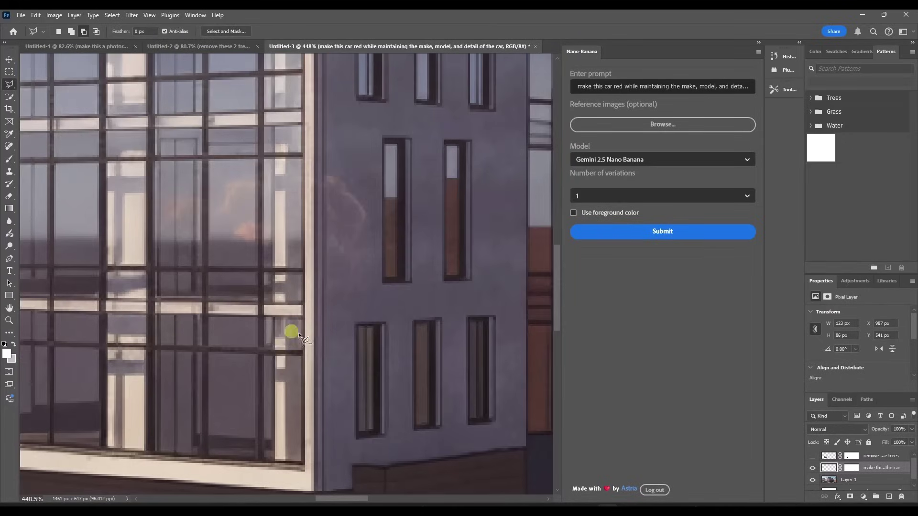
{"action": "scroll", "coordinate": [352, 313], "scroll_direction": "down", "scroll_amount": 7}
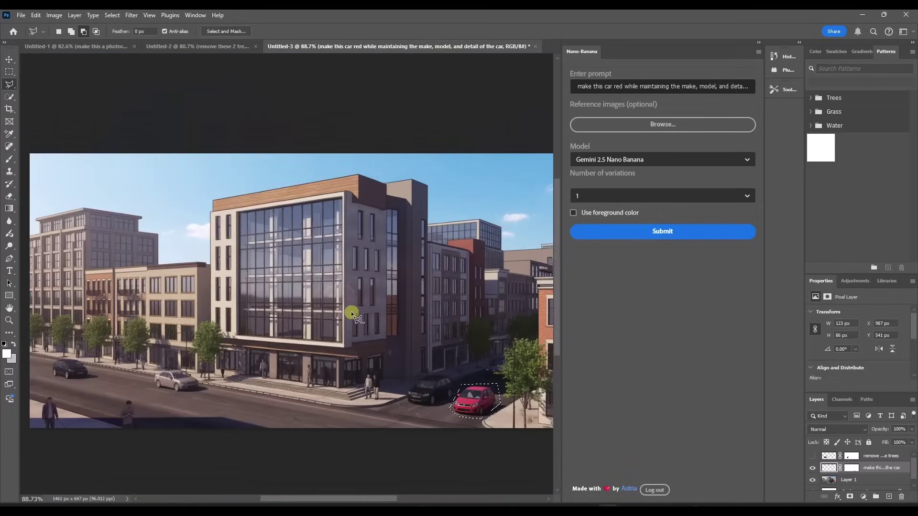
{"action": "scroll", "coordinate": [351, 306], "scroll_direction": "down", "scroll_amount": 3}
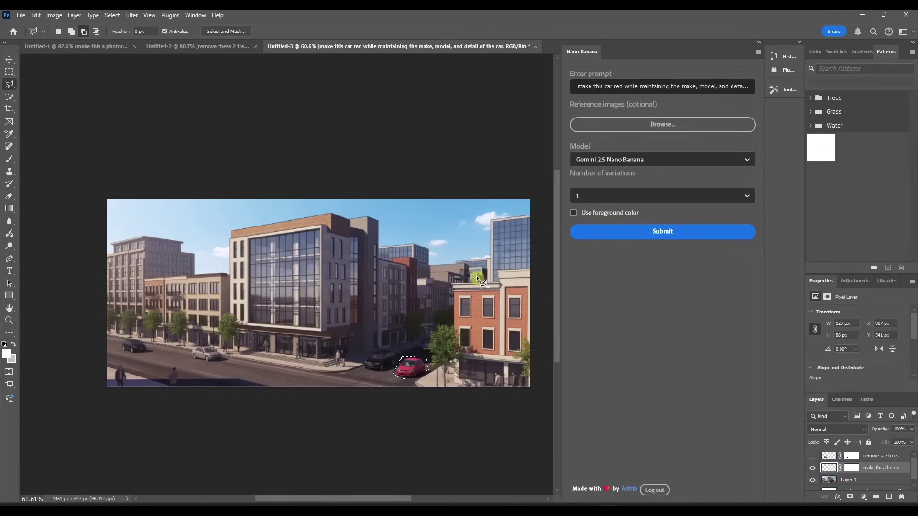
{"action": "scroll", "coordinate": [476, 277], "scroll_direction": "up", "scroll_amount": 1}
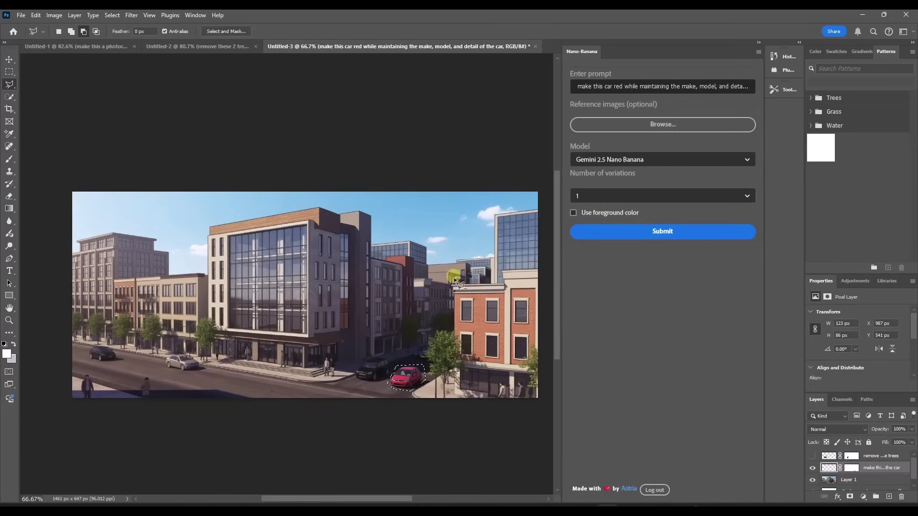
{"action": "scroll", "coordinate": [457, 283], "scroll_direction": "up", "scroll_amount": 1}
{"action": "scroll", "coordinate": [429, 280], "scroll_direction": "down", "scroll_amount": 1}
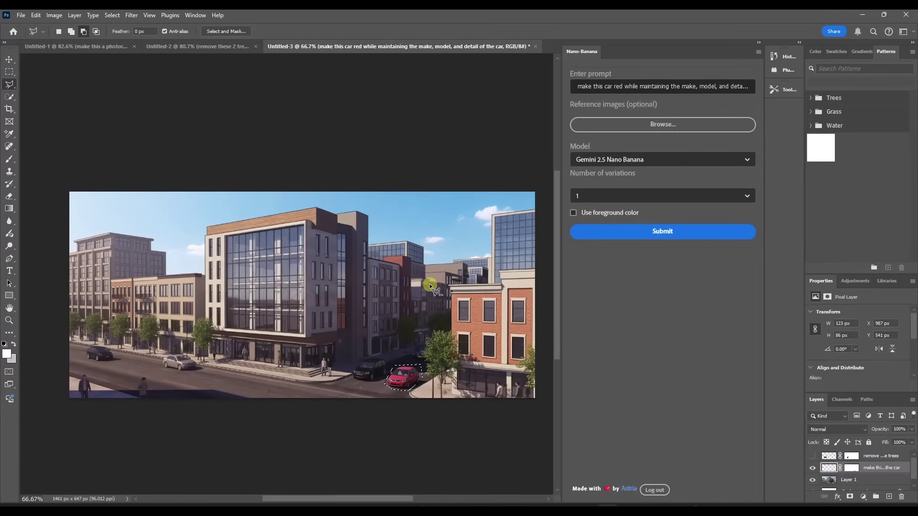
- Lasso the red-brick facade of the corner building
{"action": "scroll", "coordinate": [429, 283], "scroll_direction": "up", "scroll_amount": 6}
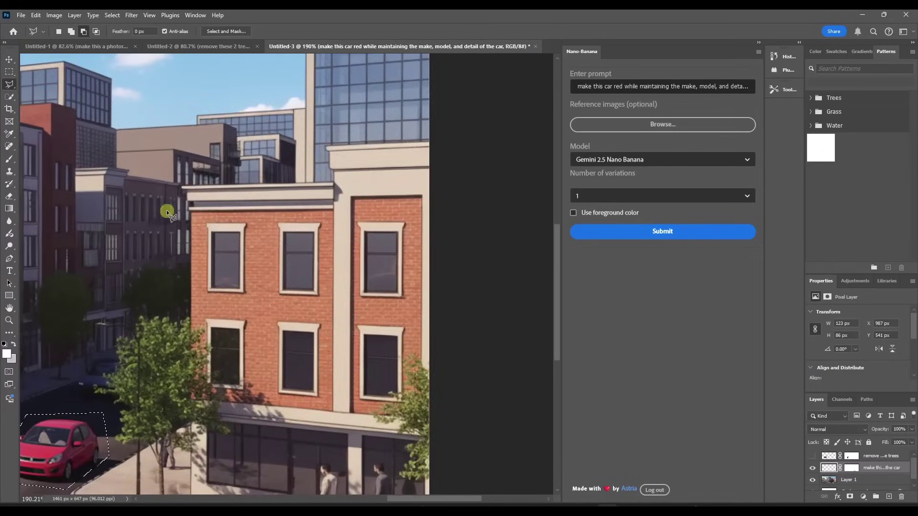
{"action": "left_click", "coordinate": [183, 211]}
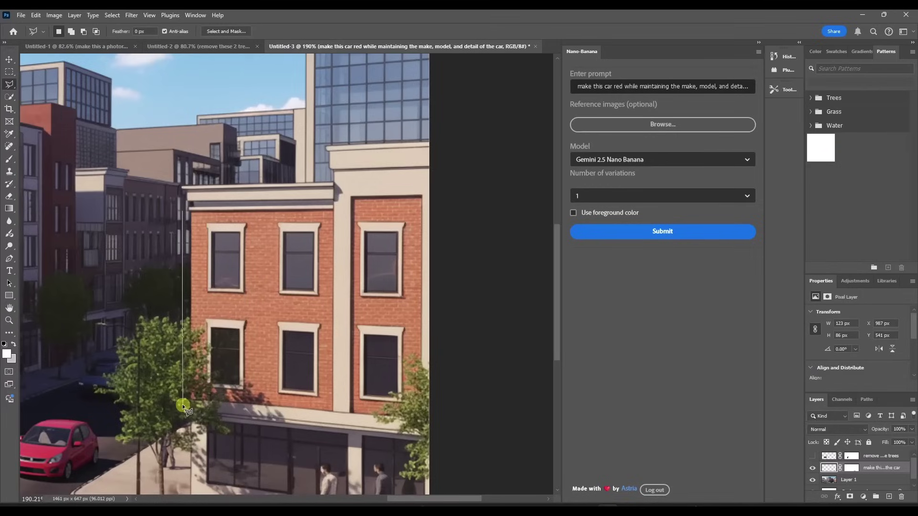
{"action": "left_click", "coordinate": [182, 405]}
{"action": "left_click", "coordinate": [423, 425]}
{"action": "double_click", "coordinate": [335, 199]}
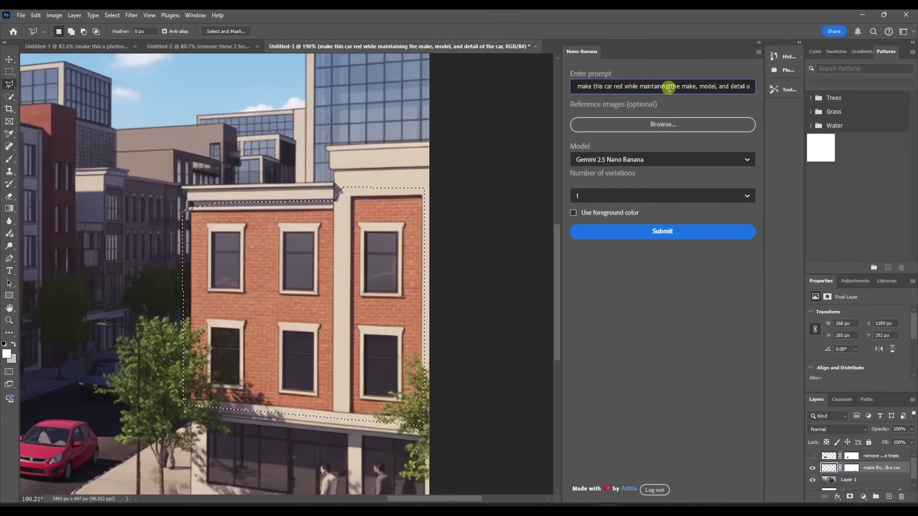
- Submit 'change this building facade from brick to a glass system' in Nano-Banana
{"action": "triple_click", "coordinate": [668, 88]}
{"action": "type", "text": "chang"}
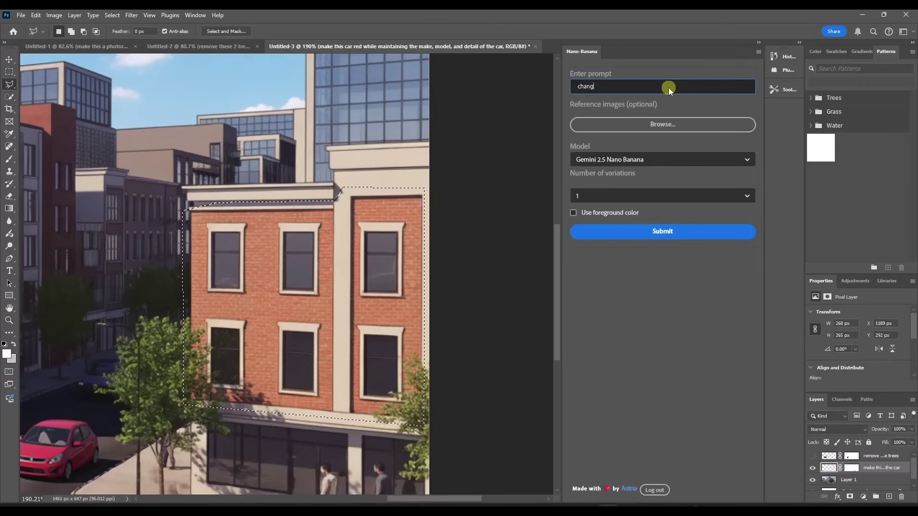
{"action": "type", "text": "e this building face"}
{"action": "type", "text": "de"}
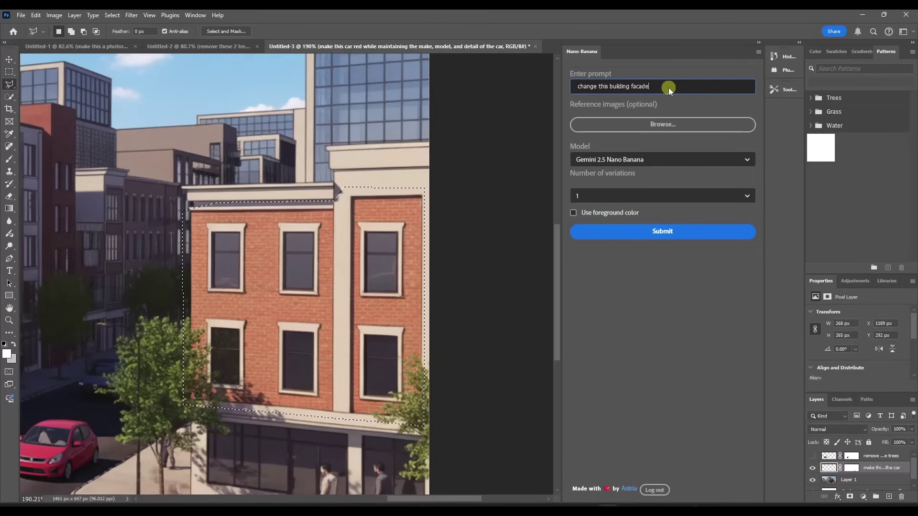
{"action": "type", "text": " from brick to a glass system"}
{"action": "left_click", "coordinate": [648, 232]}
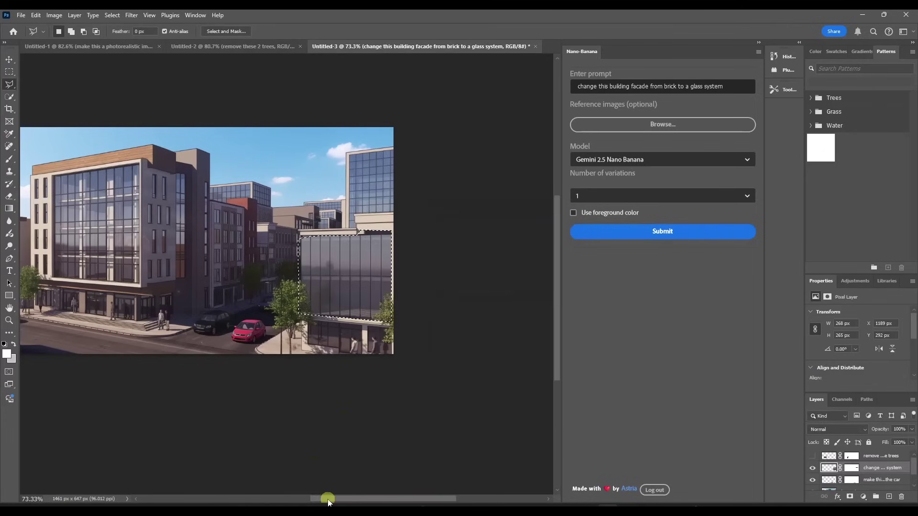
{"action": "left_click_drag", "start_coordinate": [327, 498], "coordinate": [277, 498]}
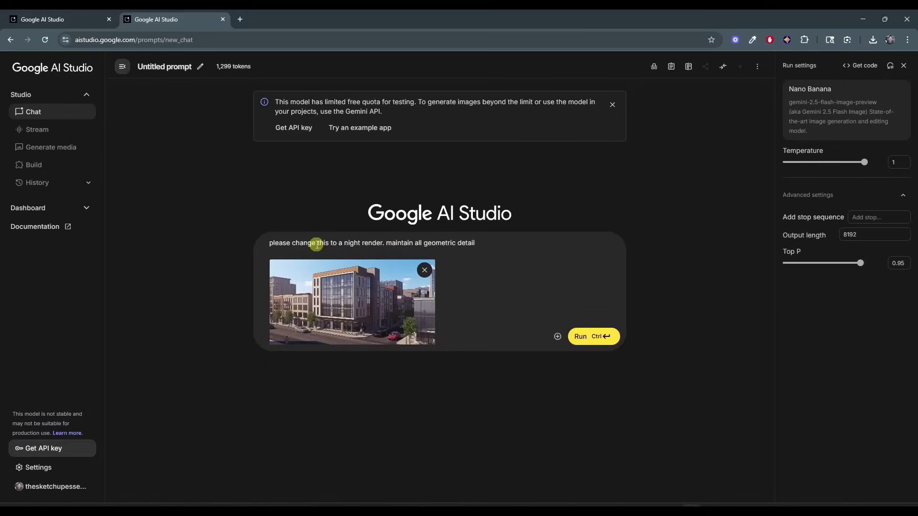
- Run the night-render request on the street image in Google AI Studio
{"action": "left_click", "coordinate": [605, 340]}
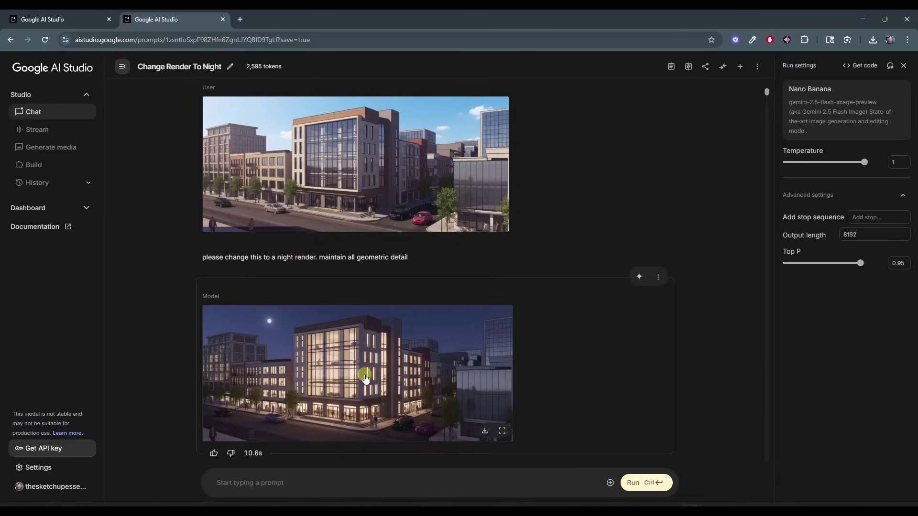
- Enlarge the generated night render to full-size preview, 'Generated Image September 15, 2025 - 6:39AM.png'
{"action": "left_click", "coordinate": [413, 371]}
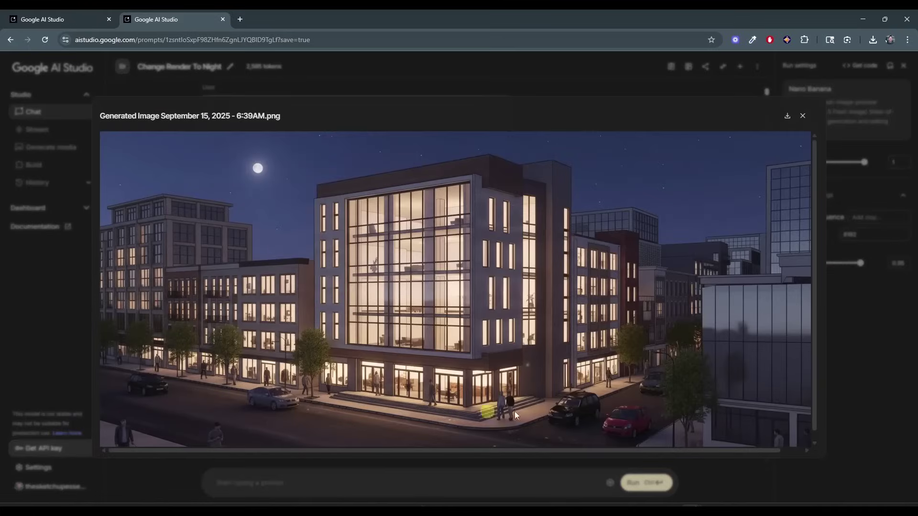